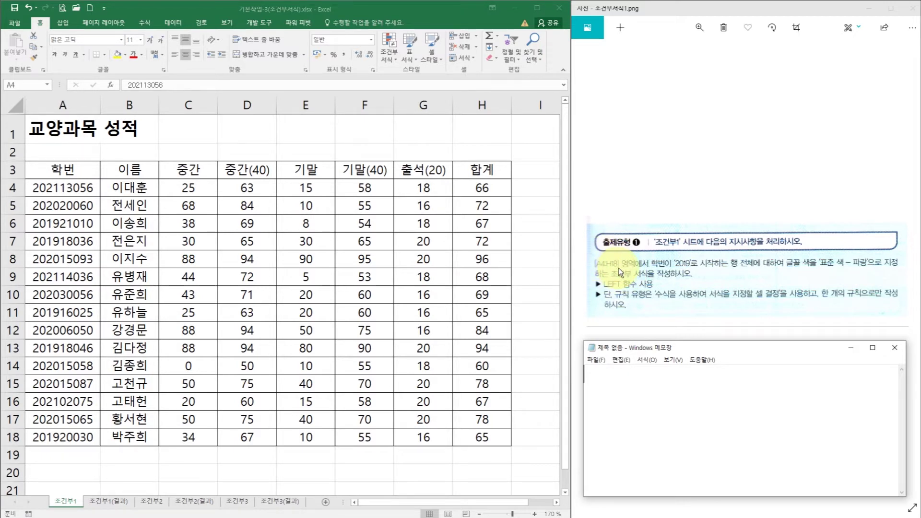
# Start a new conditional formatting rule for A4:H18 that uses a formula to determine which cells to format
pyautogui.click(62, 188)
pyautogui.moveTo(63, 189); pyautogui.dragTo(472, 434)
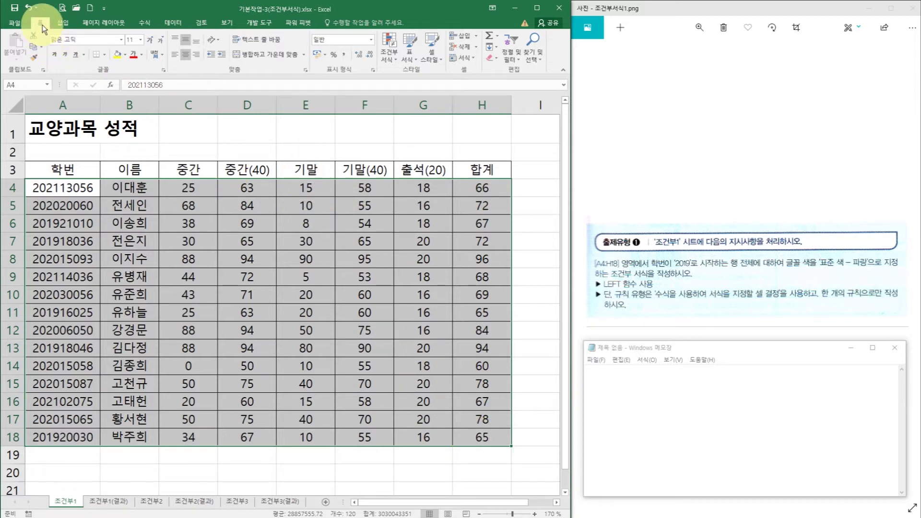
pyautogui.click(387, 56)
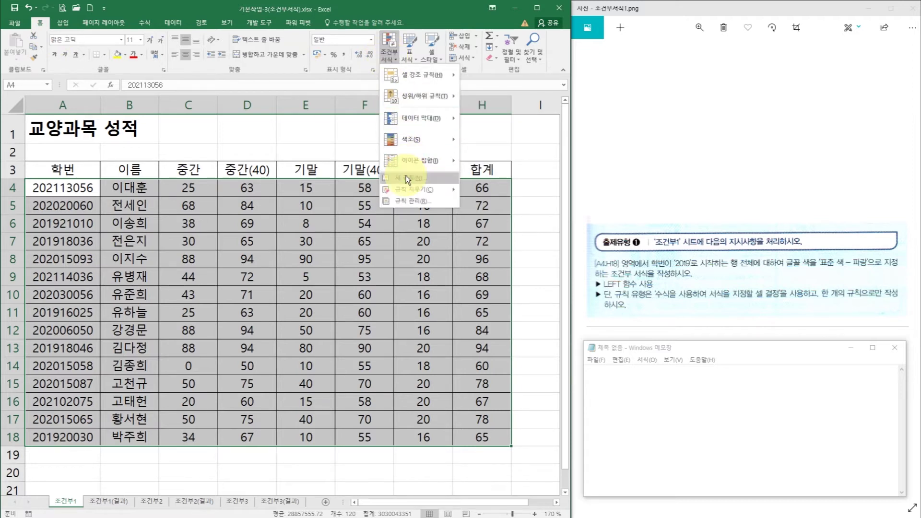
pyautogui.click(407, 180)
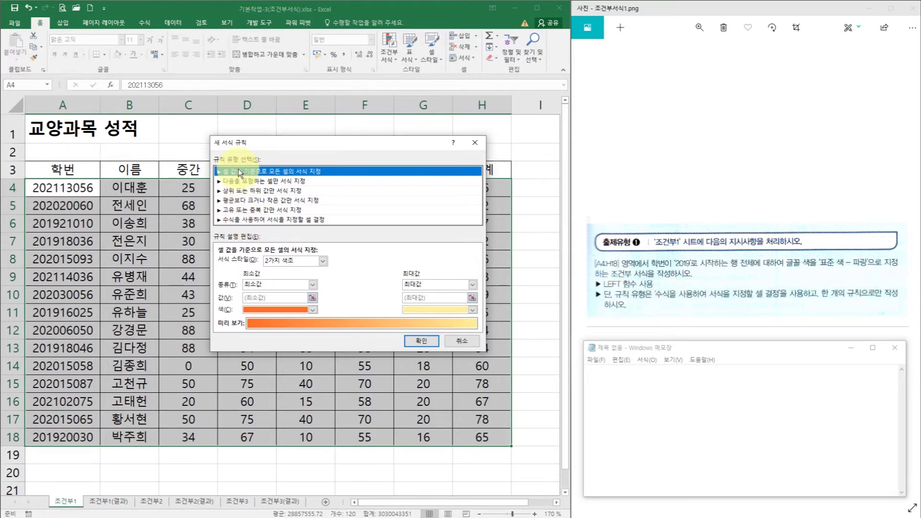
pyautogui.click(245, 219)
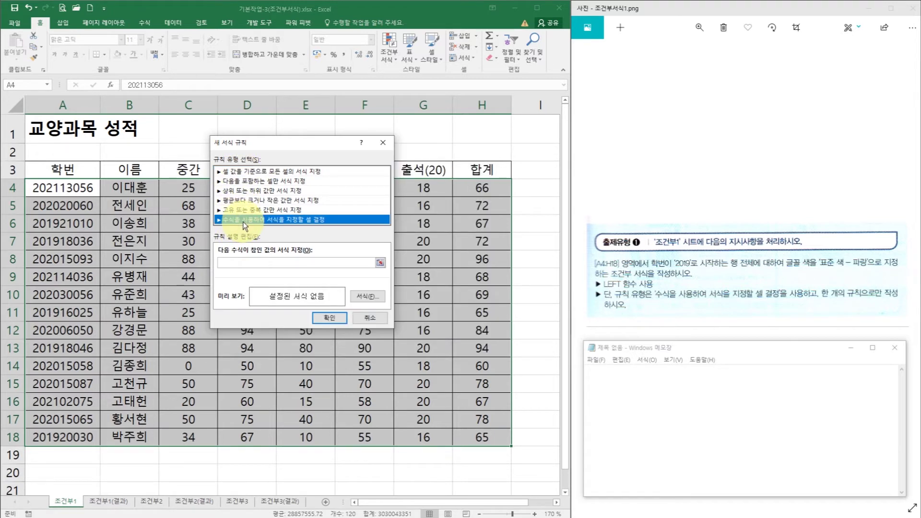
pyautogui.click(240, 261)
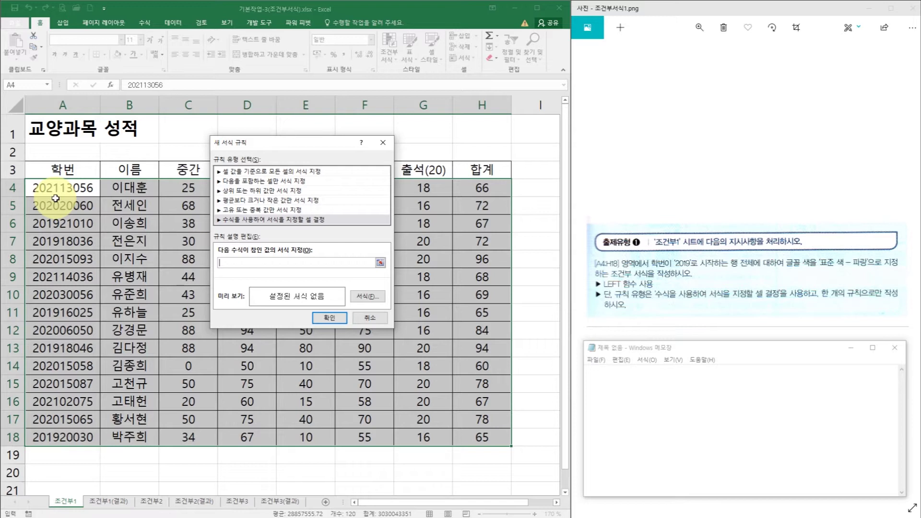
# In the empty Notepad window, write the function syntax =left(텍스트,글자수)
pyautogui.click(657, 405)
pyautogui.write('=')
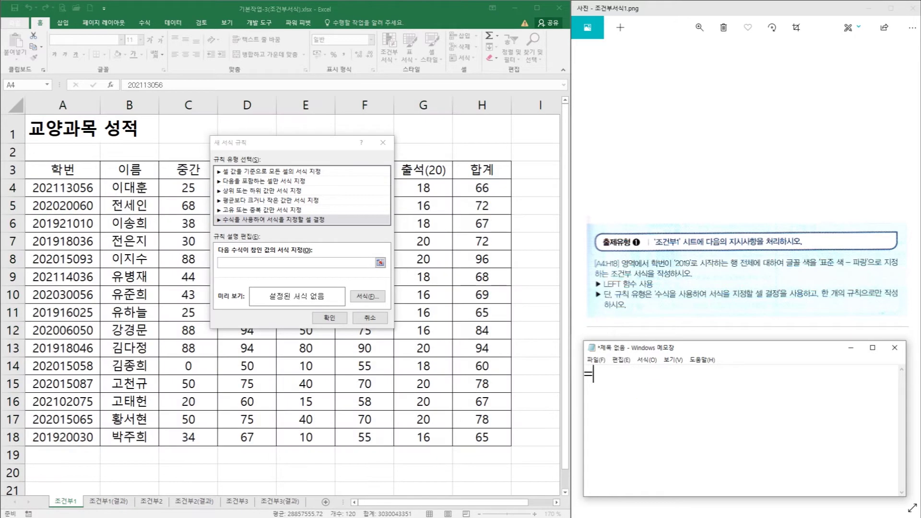
pyautogui.write('left(텍스트,')
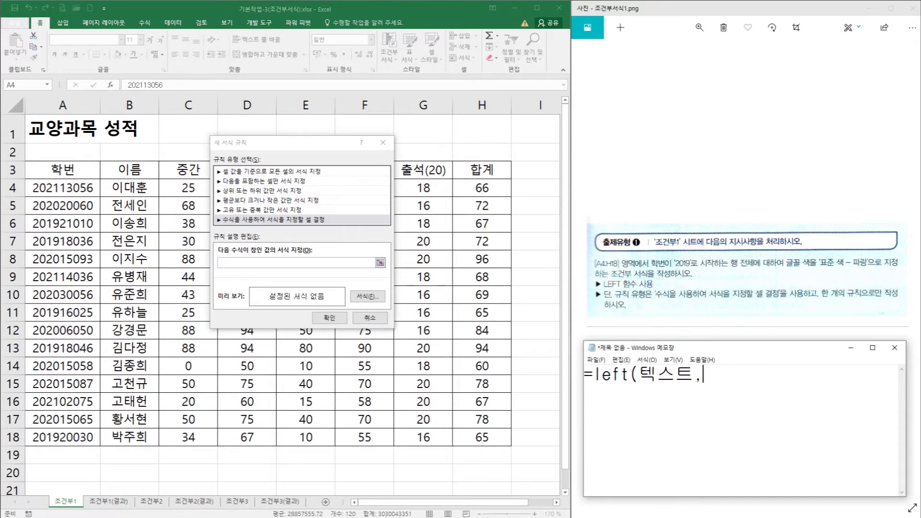
pyautogui.write('글자수')
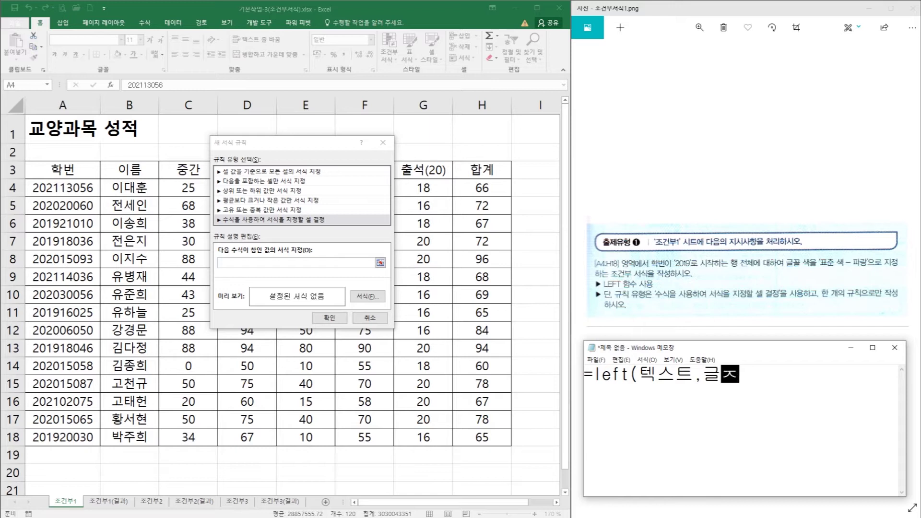
pyautogui.write(')')
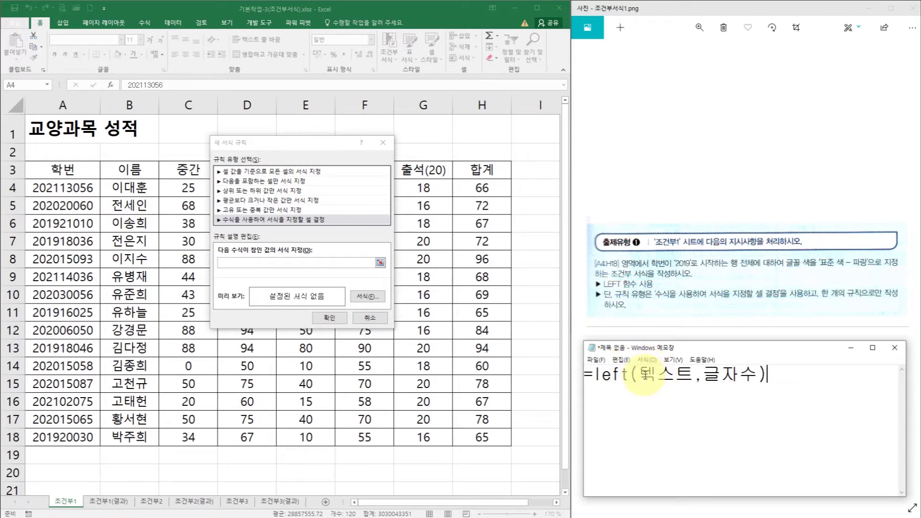
# Replace the noted arguments with 학번 and 4, and append the comparison =2019 to the formula
pyautogui.moveTo(638, 374); pyautogui.dragTo(692, 374)
pyautogui.write('학버')
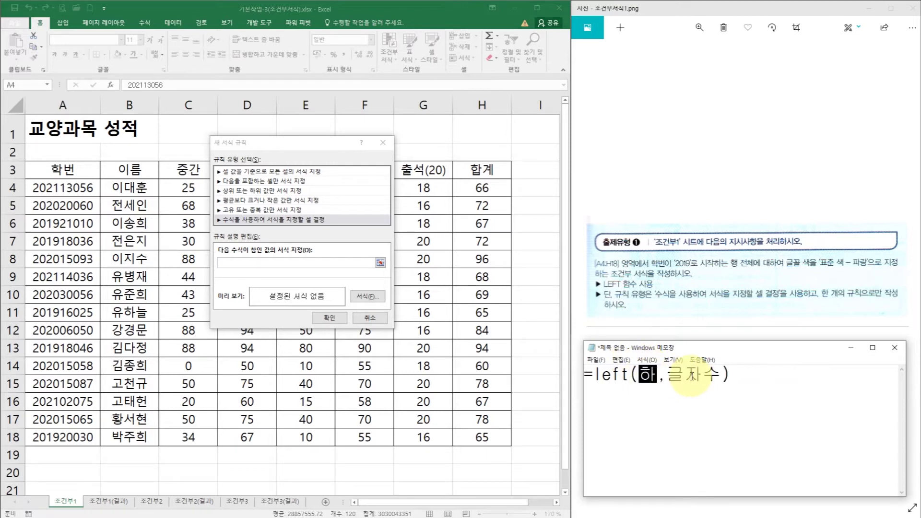
pyautogui.write('ㄴ')
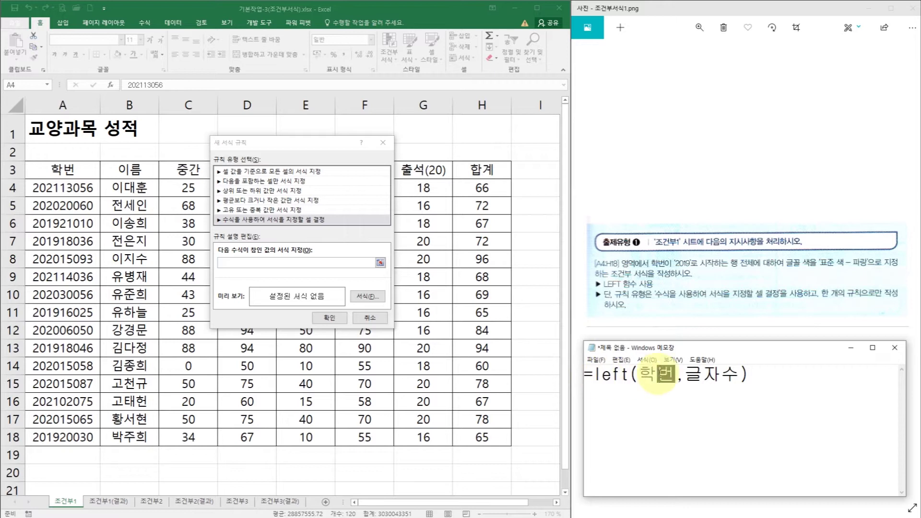
pyautogui.moveTo(684, 374); pyautogui.dragTo(740, 375)
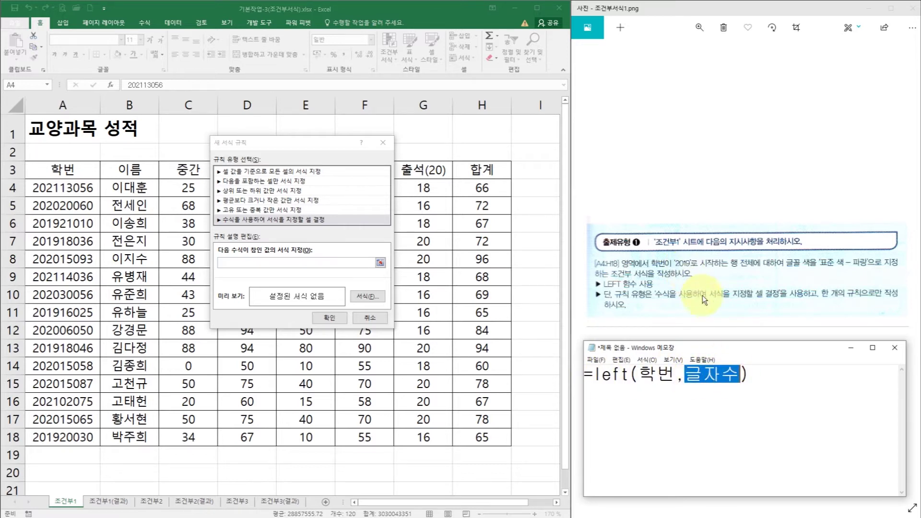
pyautogui.write('4')
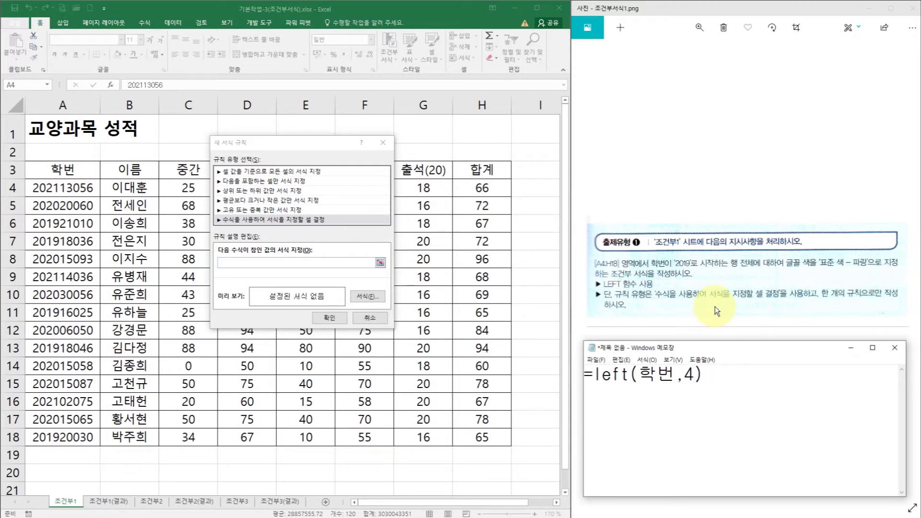
pyautogui.click(724, 378)
pyautogui.write('=2019')
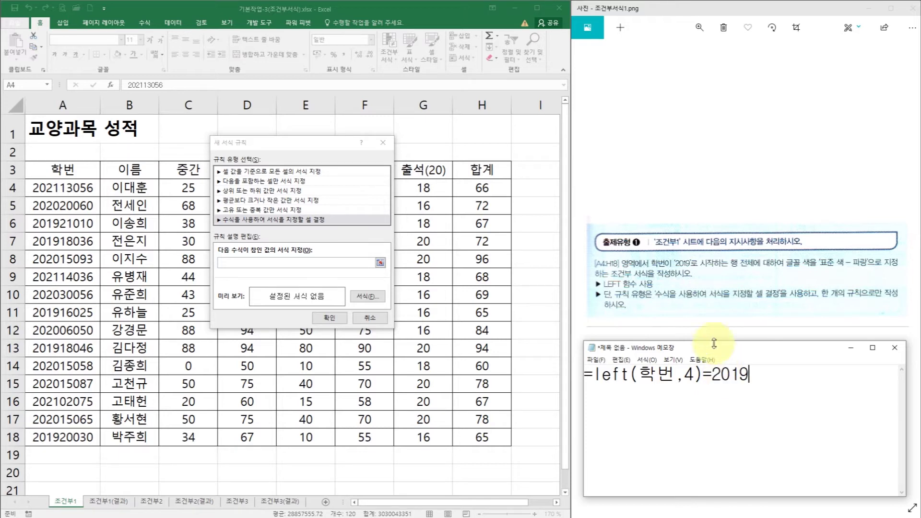
pyautogui.click(711, 374)
pyautogui.click(670, 380)
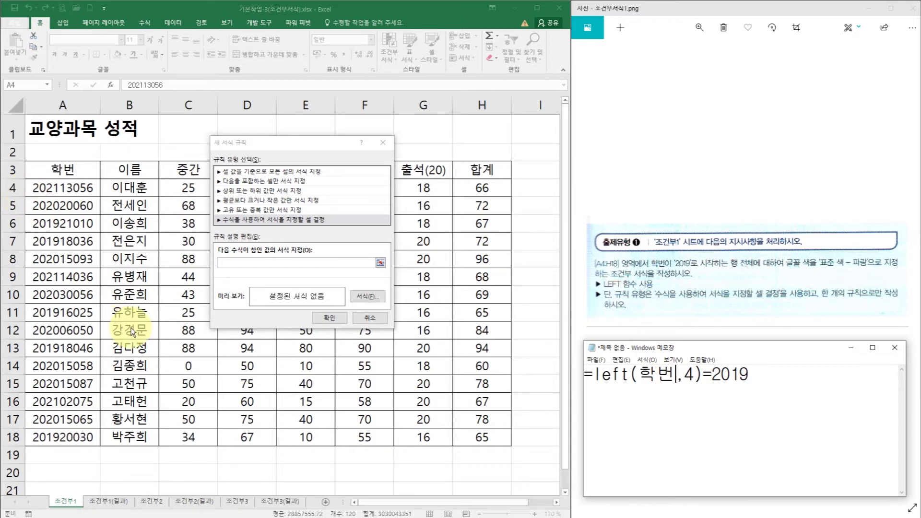
# Back in Excel, enter the rule formula =left($A4,4)=2019, with only the column of the A4 reference locked
pyautogui.click(237, 262)
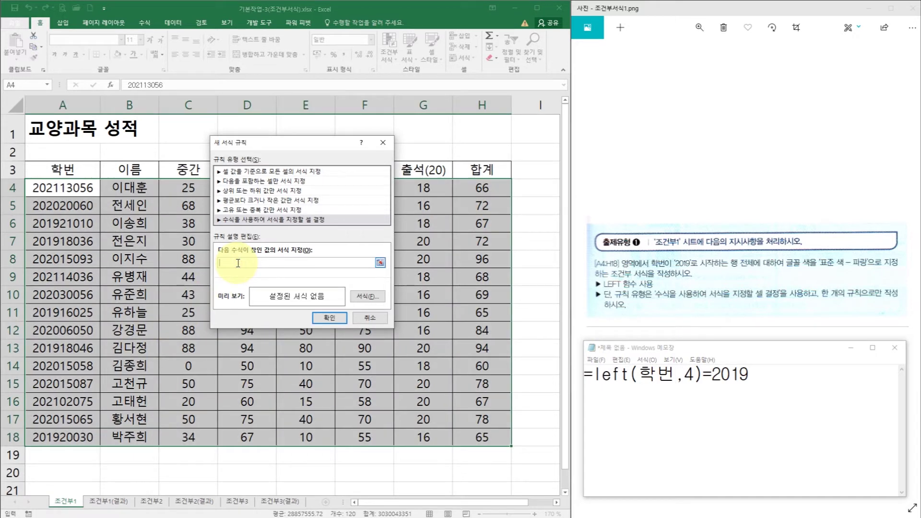
pyautogui.write('=left')
pyautogui.write('(')
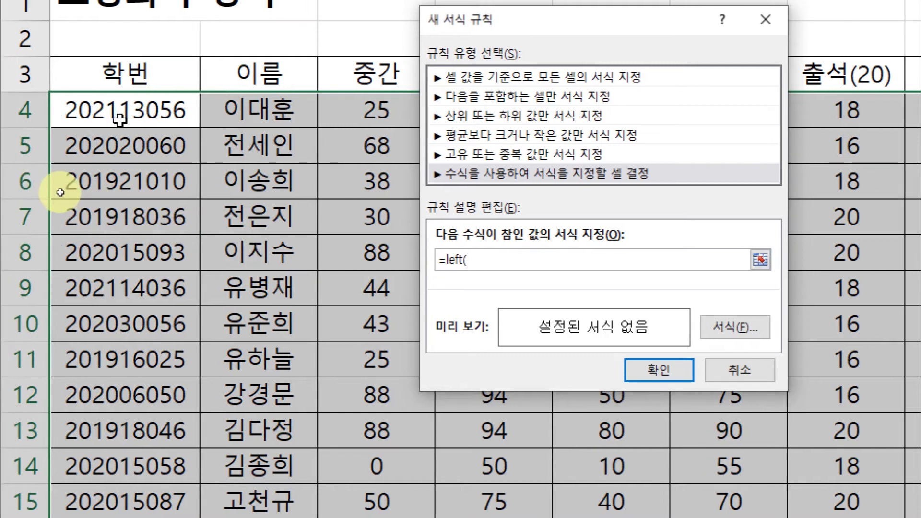
pyautogui.click(121, 115)
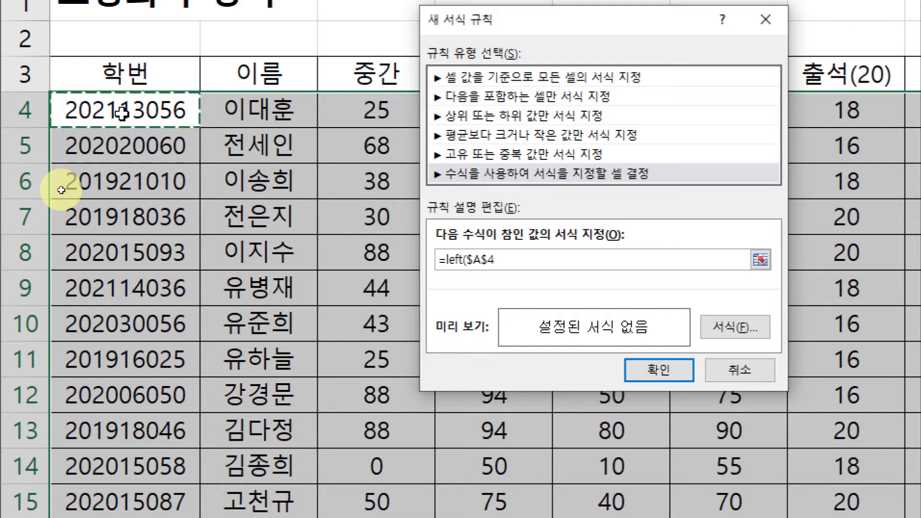
pyautogui.press('F4')
pyautogui.press('F4')
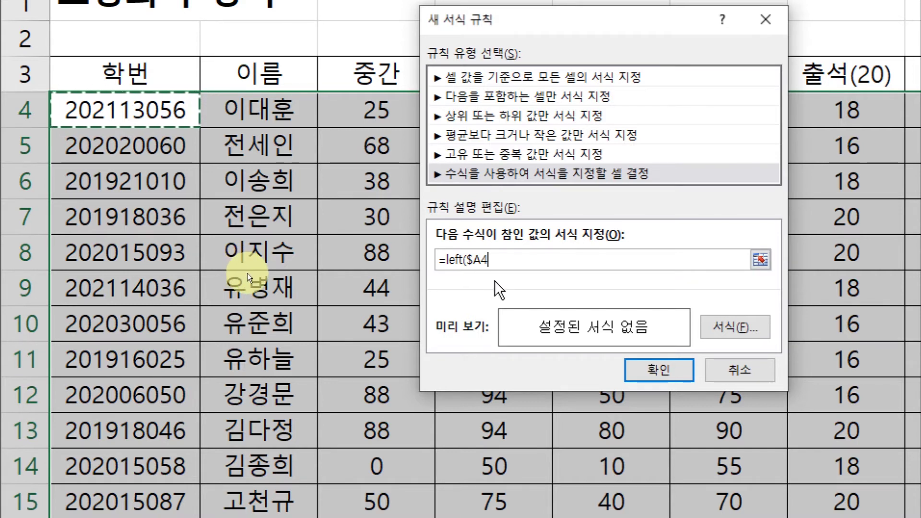
pyautogui.write(',')
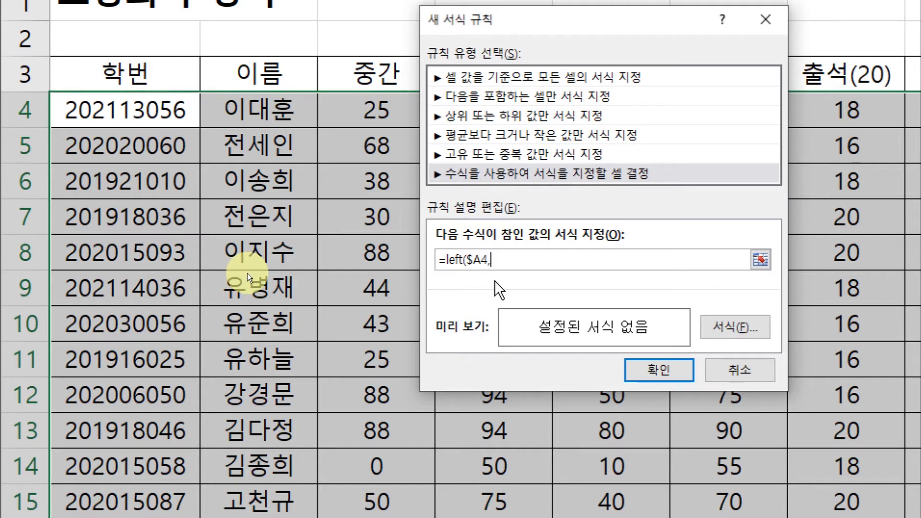
pyautogui.write('4)=2019')
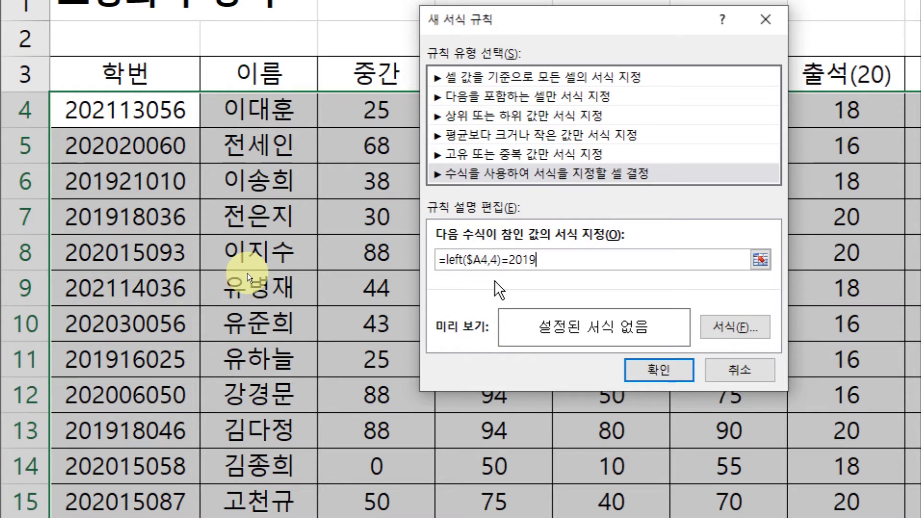
# Set the rule's font color to the standard blue and apply the rule to the range
pyautogui.click(758, 331)
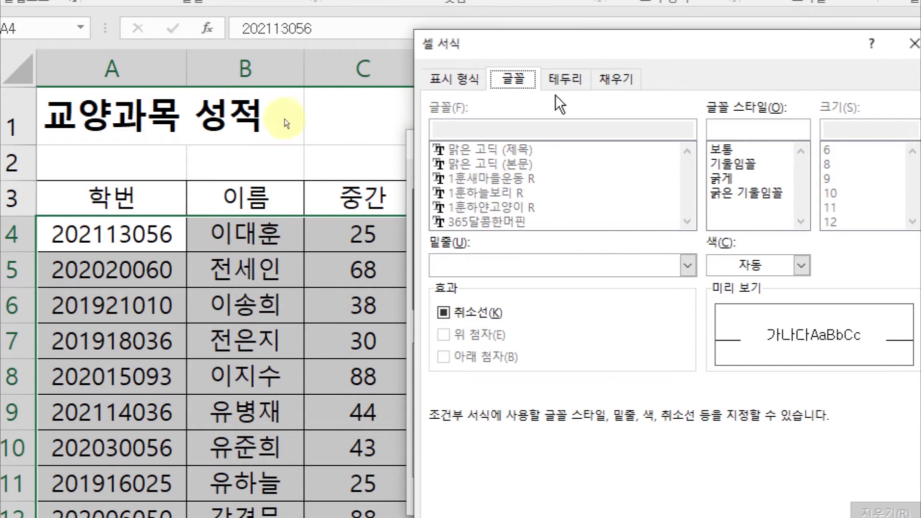
pyautogui.click(798, 265)
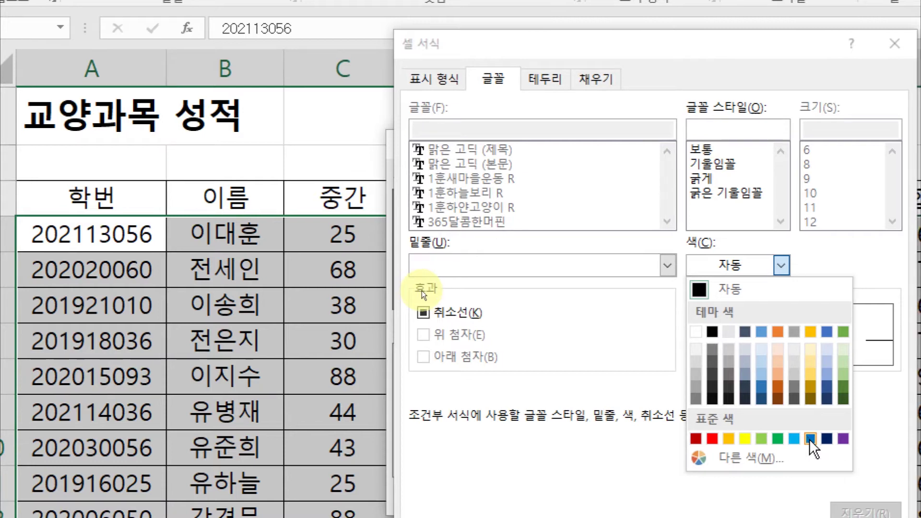
pyautogui.click(810, 438)
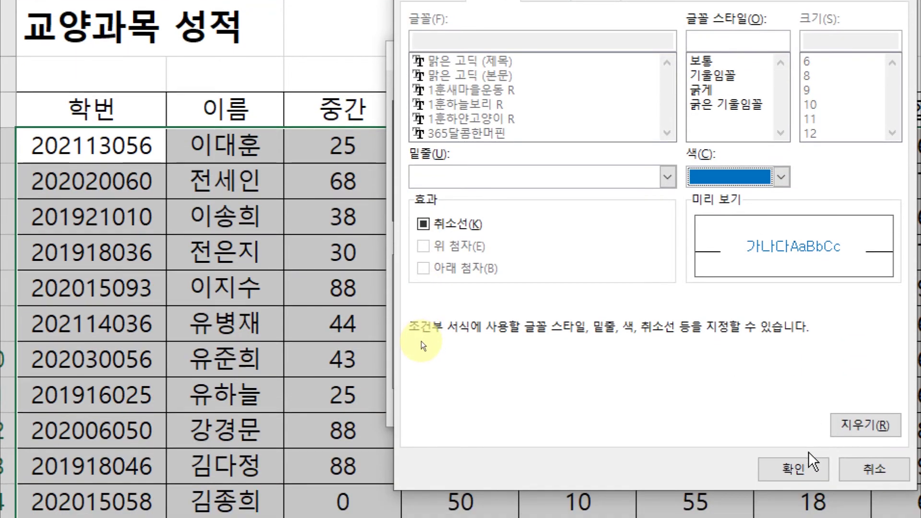
pyautogui.click(803, 468)
pyautogui.click(650, 397)
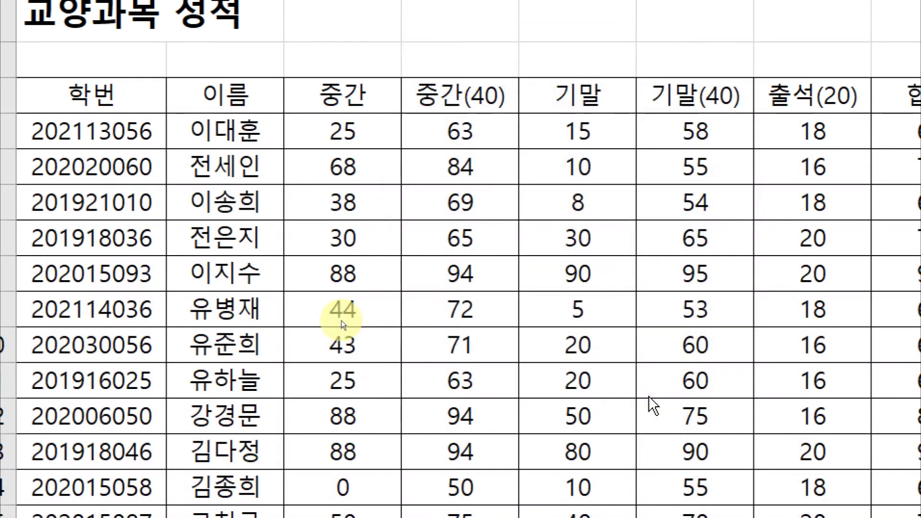
pyautogui.press('ctrl')
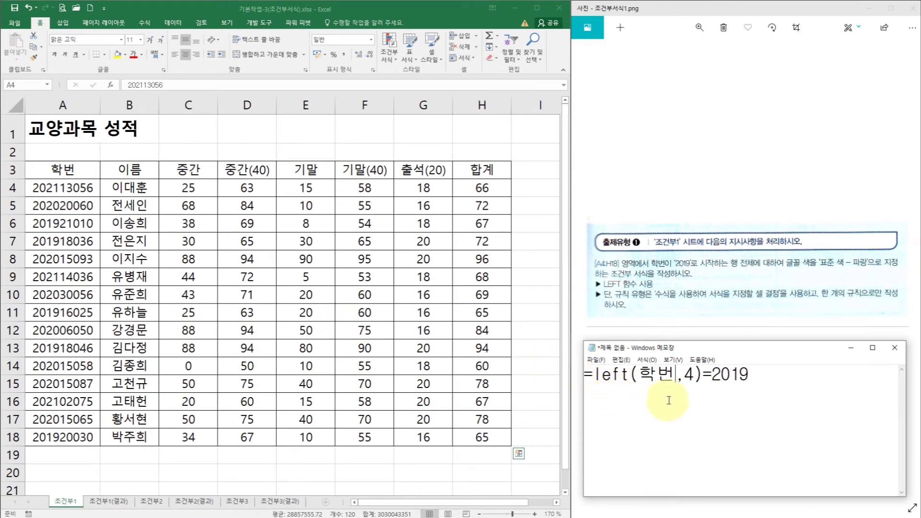
# In the Notepad formula, put 2019 in double quotes and replace 학번 with $A4, giving =left($A4,4)="2019"
pyautogui.click(711, 382)
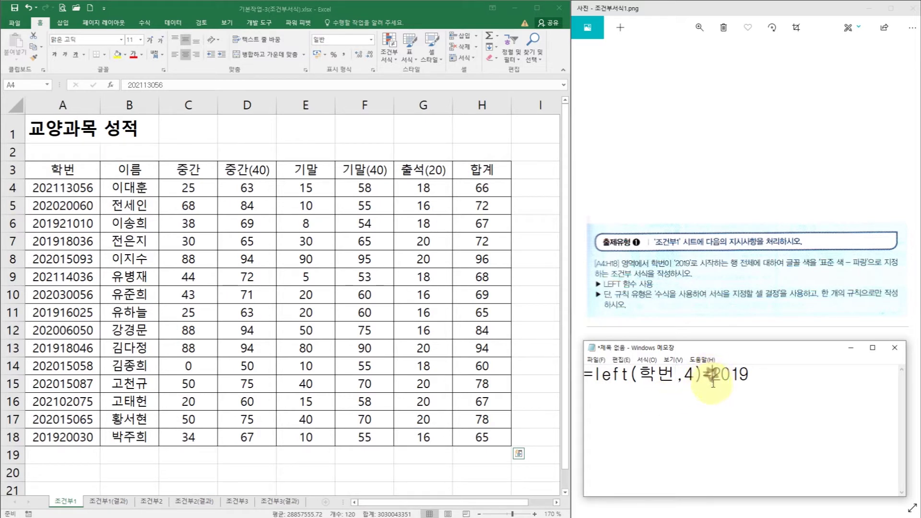
pyautogui.write('"')
pyautogui.click(759, 378)
pyautogui.write('"')
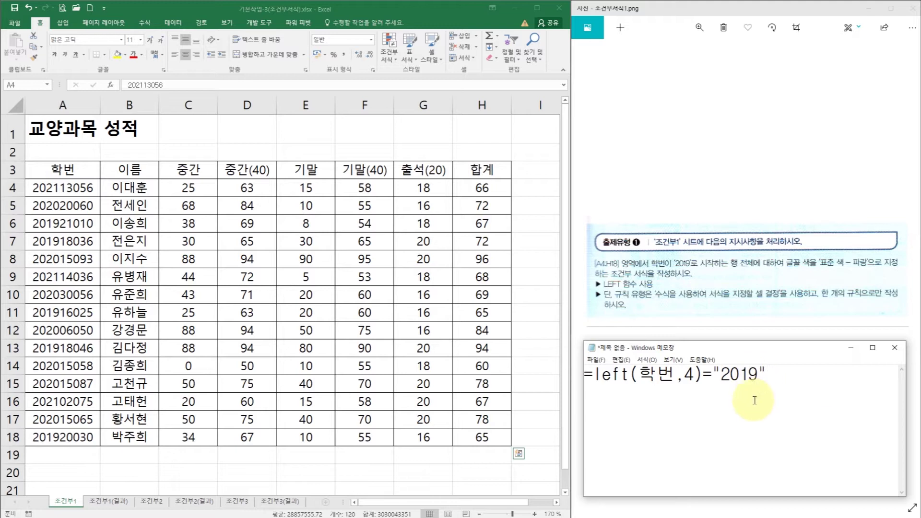
pyautogui.moveTo(674, 376); pyautogui.dragTo(647, 377)
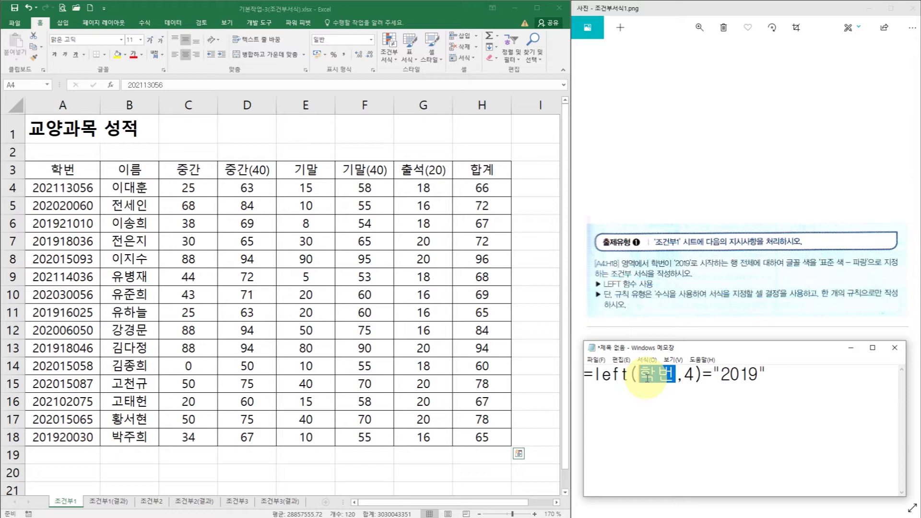
pyautogui.write('$A')
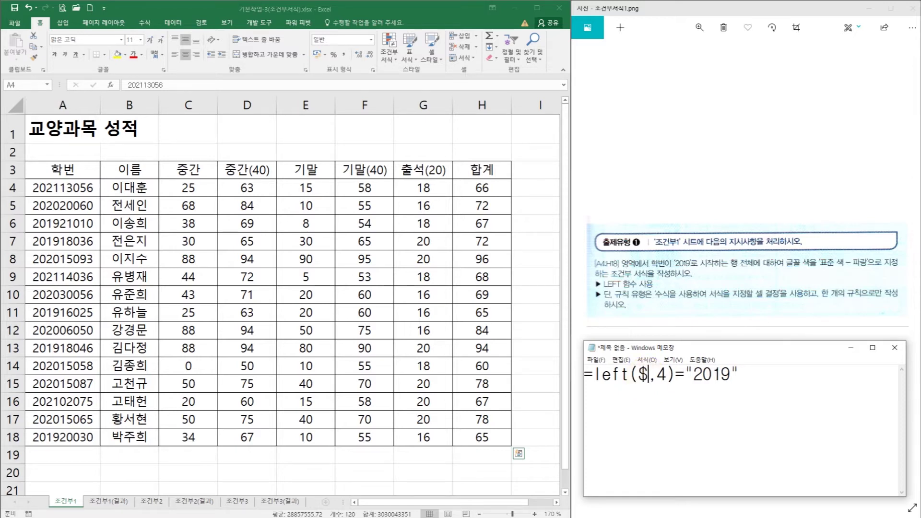
pyautogui.write('4')
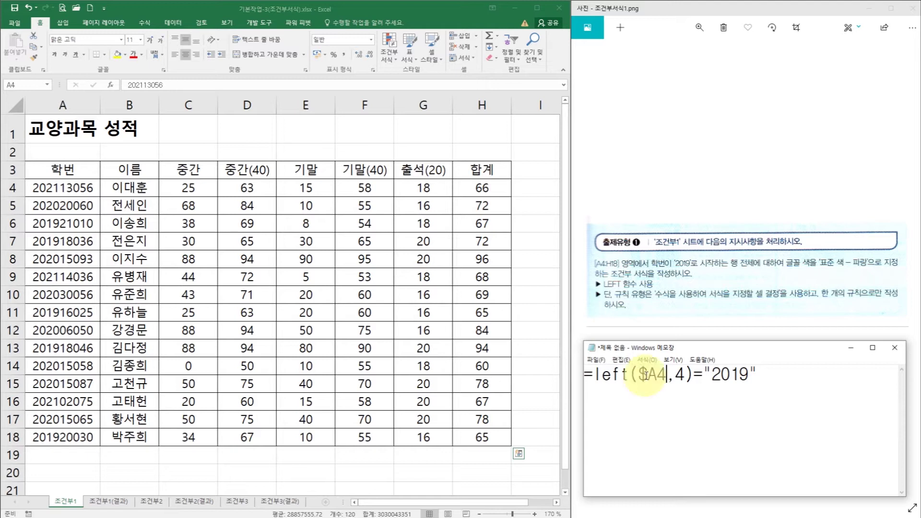
# Back in Excel, select A4:H18 and start a new conditional formatting rule that uses a formula to determine which cells to format
pyautogui.click(66, 188)
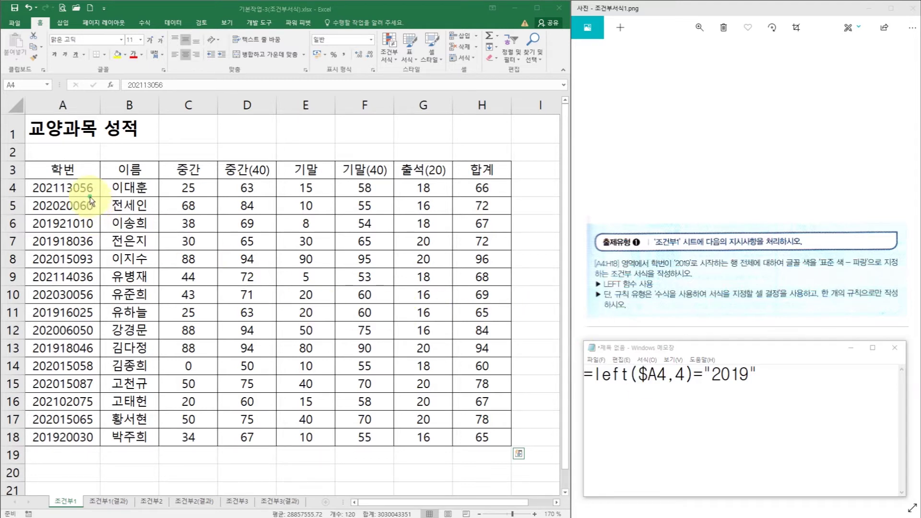
pyautogui.hotkey('ctrl', 'shift', 'End')
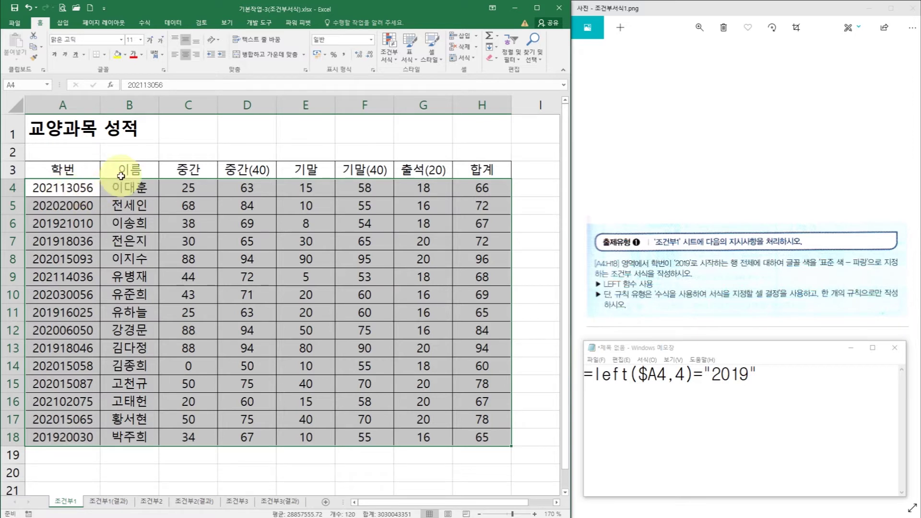
pyautogui.click(392, 52)
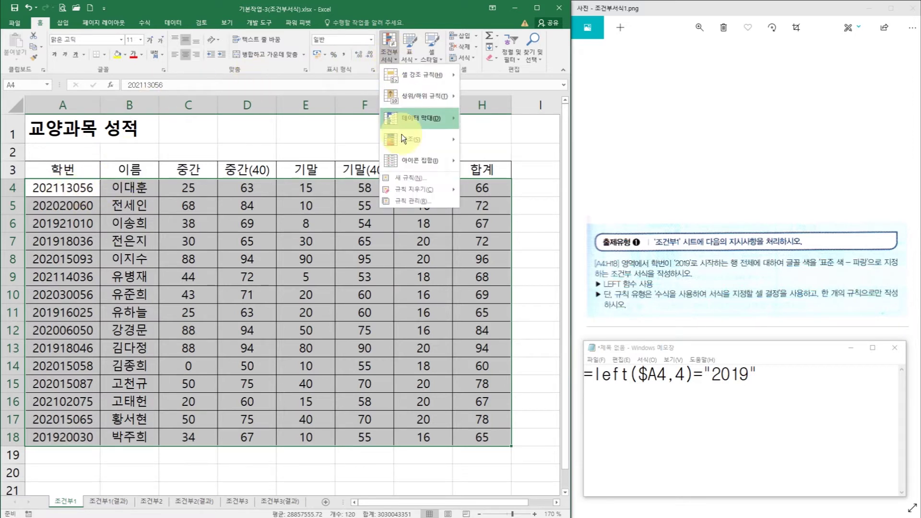
pyautogui.click(410, 177)
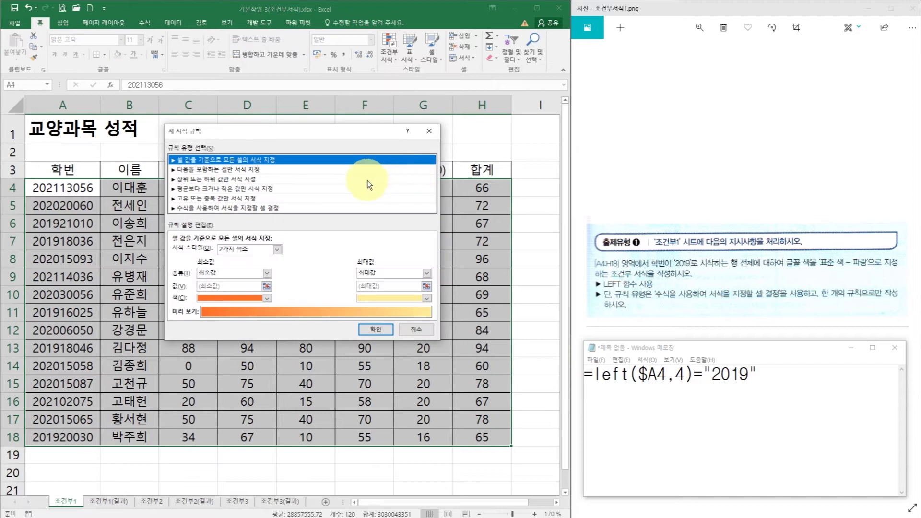
pyautogui.click(243, 209)
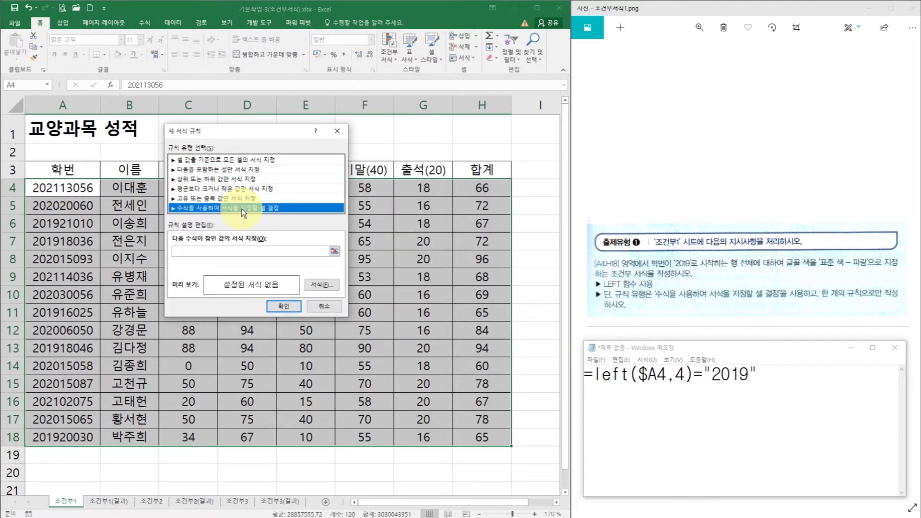
# Enter the rule formula =left($A4,4)="2019", locking only the column of the A4 reference
pyautogui.click(202, 250)
pyautogui.write('=left')
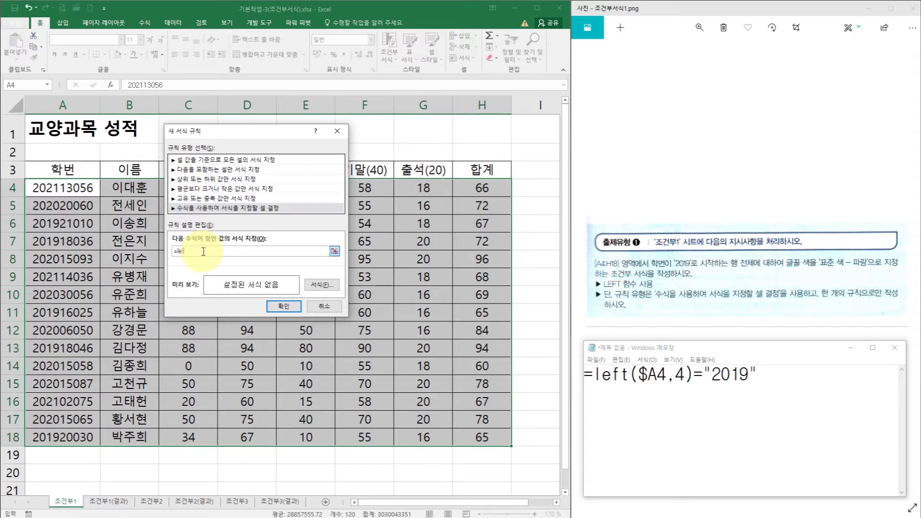
pyautogui.write('(')
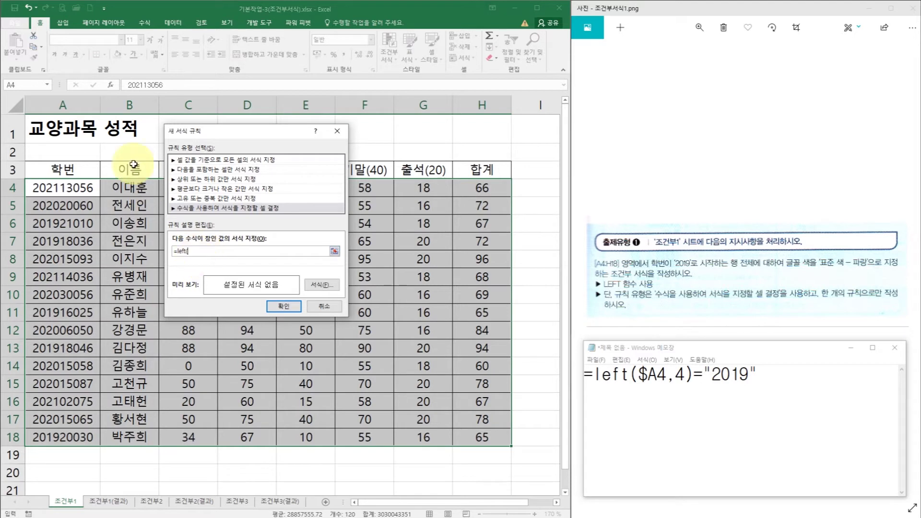
pyautogui.click(63, 190)
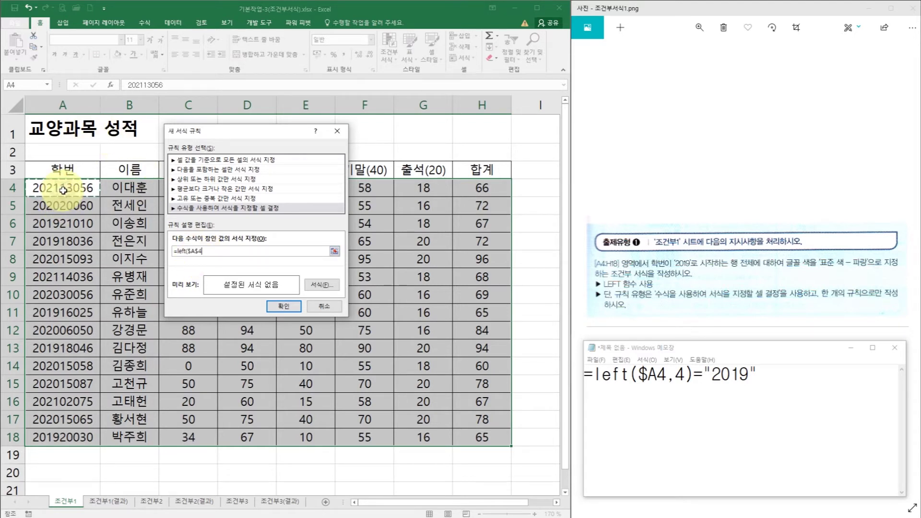
pyautogui.press('F4')
pyautogui.write(',4)="2019"')
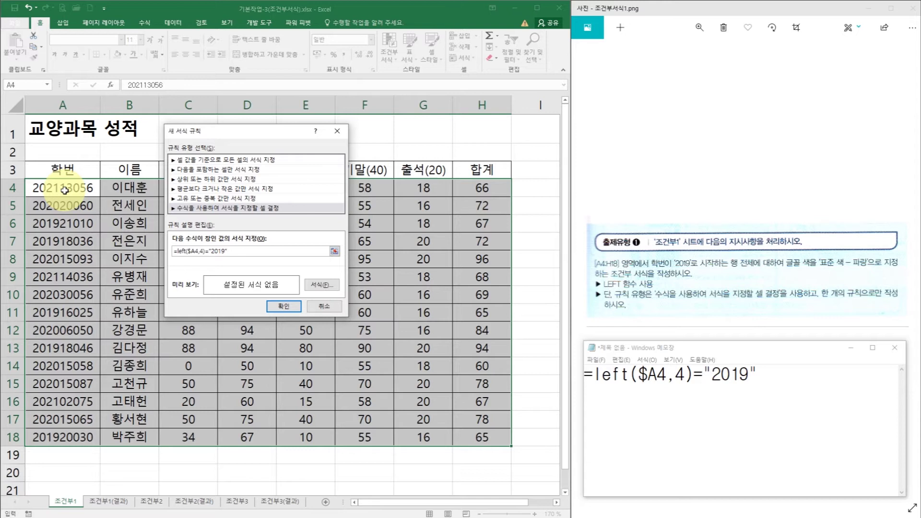
# Set the rule's font color to the standard blue, apply the rule, and deselect the range
pyautogui.click(313, 284)
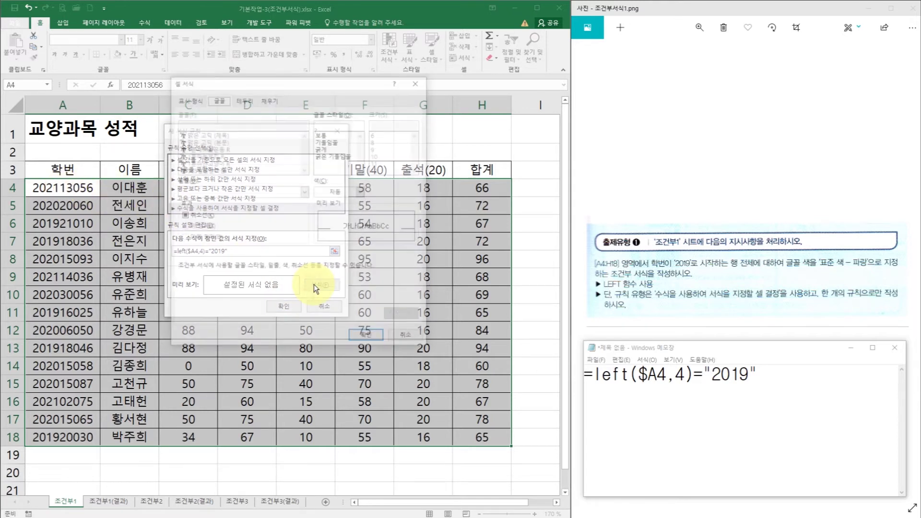
pyautogui.click(341, 190)
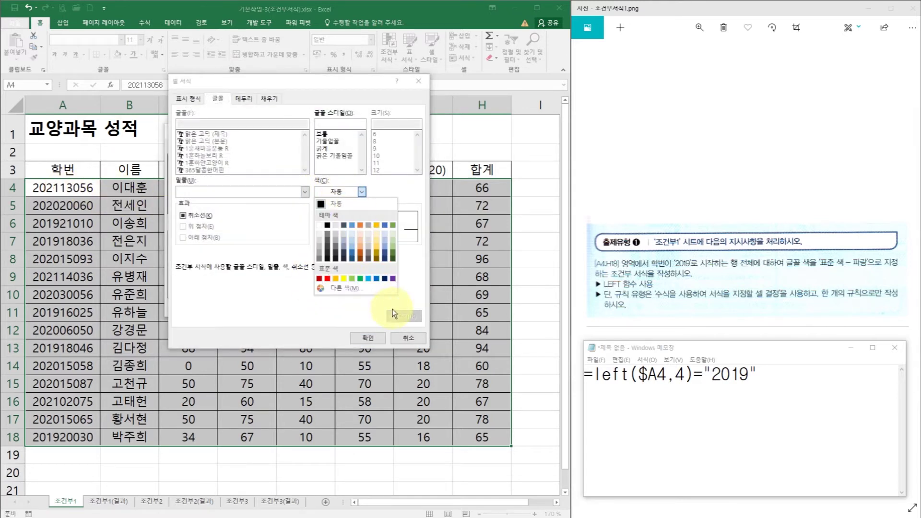
pyautogui.click(376, 278)
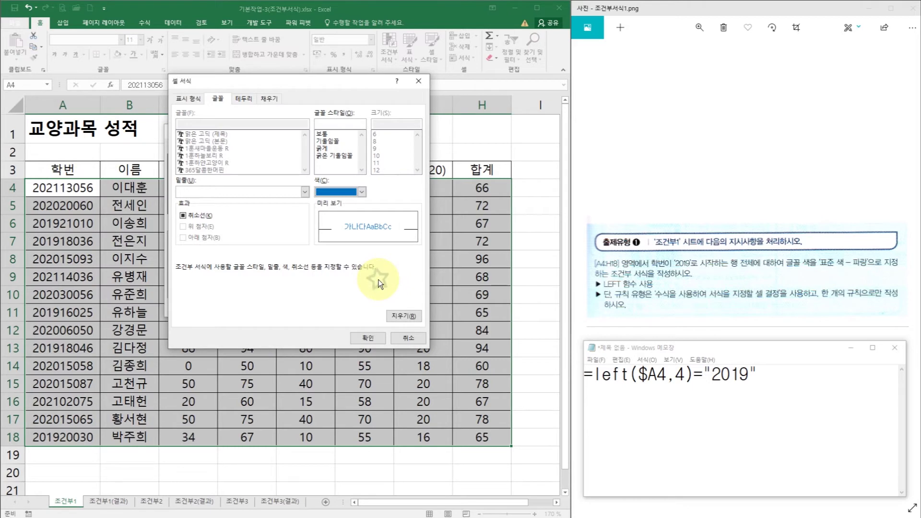
pyautogui.click(368, 337)
pyautogui.click(284, 306)
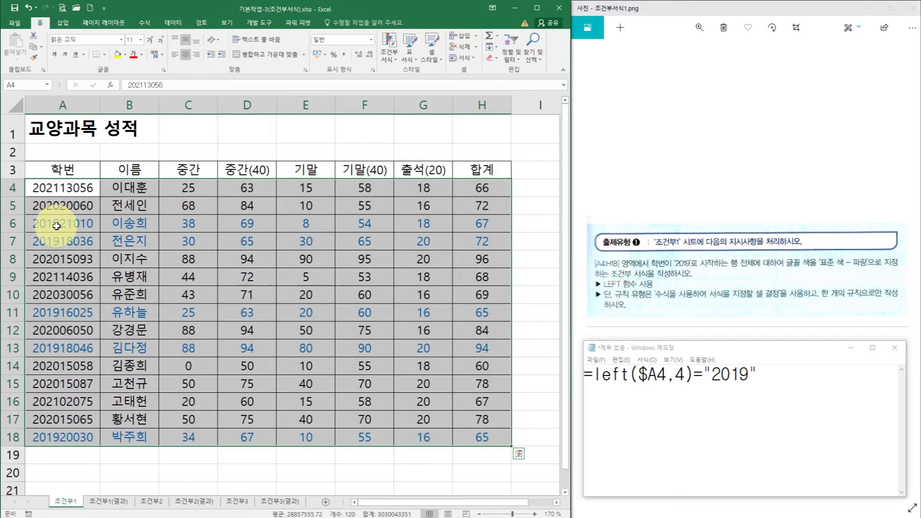
pyautogui.click(303, 263)
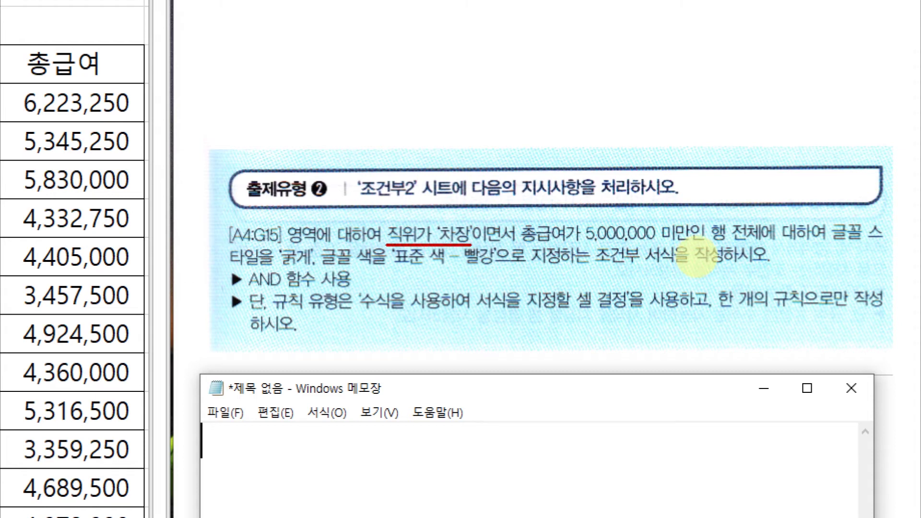
pyautogui.moveTo(518, 244); pyautogui.dragTo(706, 244)
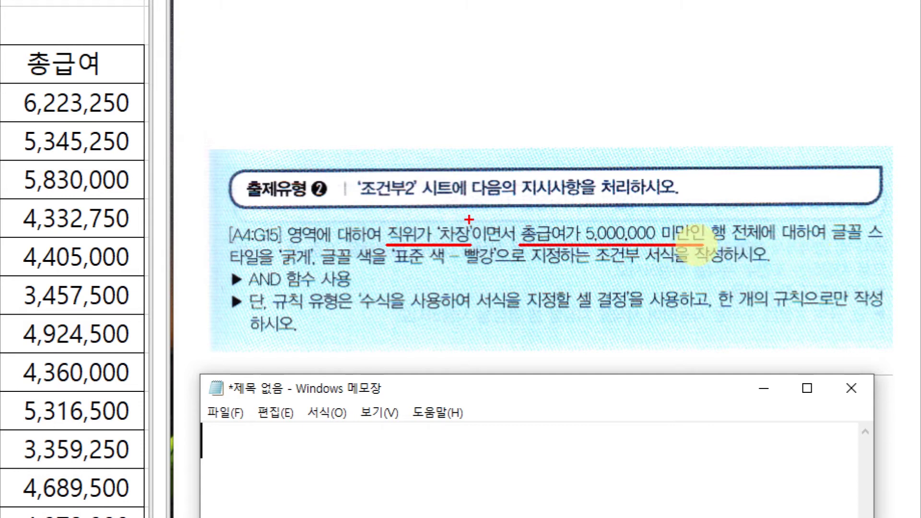
pyautogui.moveTo(470, 222)
pyautogui.mouseDown()
pyautogui.moveTo(490, 240)
pyautogui.moveTo(520, 246)
pyautogui.mouseUp()
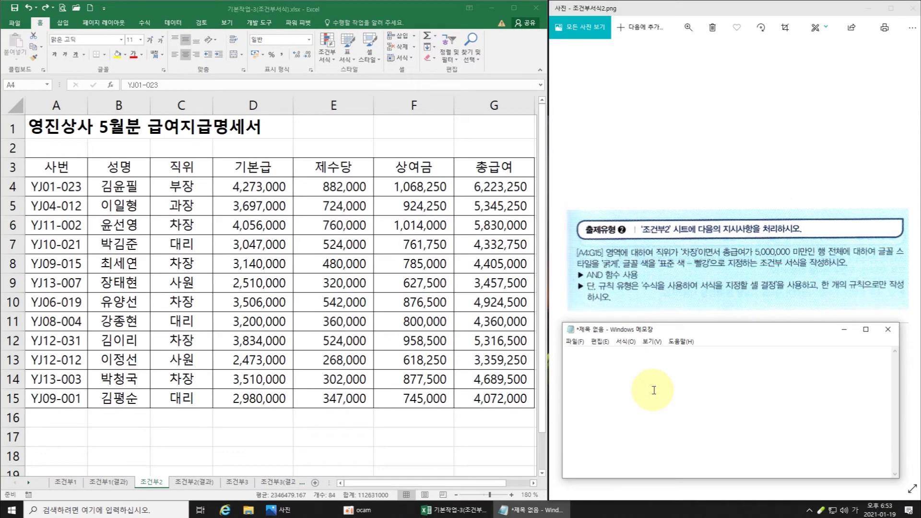
# In Notepad, note "~이면서, 그리고 and" on the first line and "~이거나, 또는 or" on the second line
pyautogui.write('~이면서, 그리고 ')
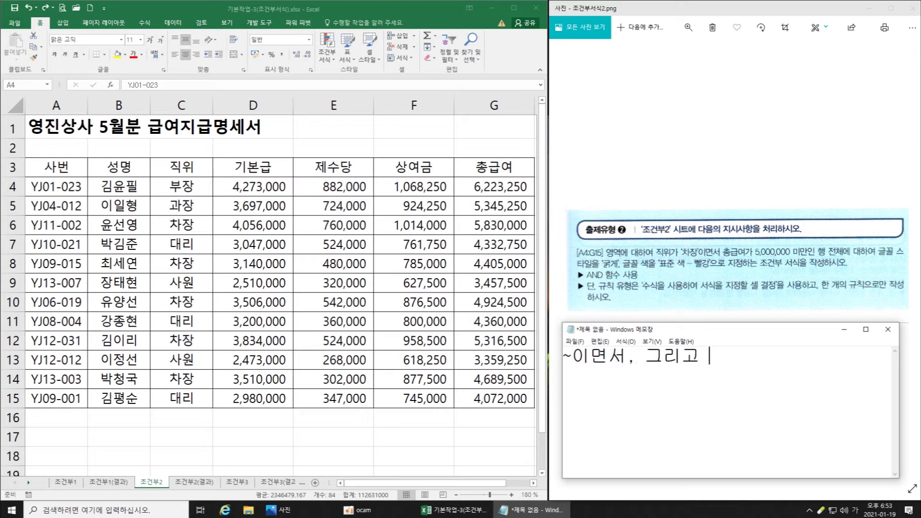
pyautogui.write('and')
pyautogui.press('Return')
pyautogui.write('~')
pyautogui.write('이거나, 또느')
pyautogui.write('ㄴ')
pyautogui.press('Hangul')
pyautogui.write('or')
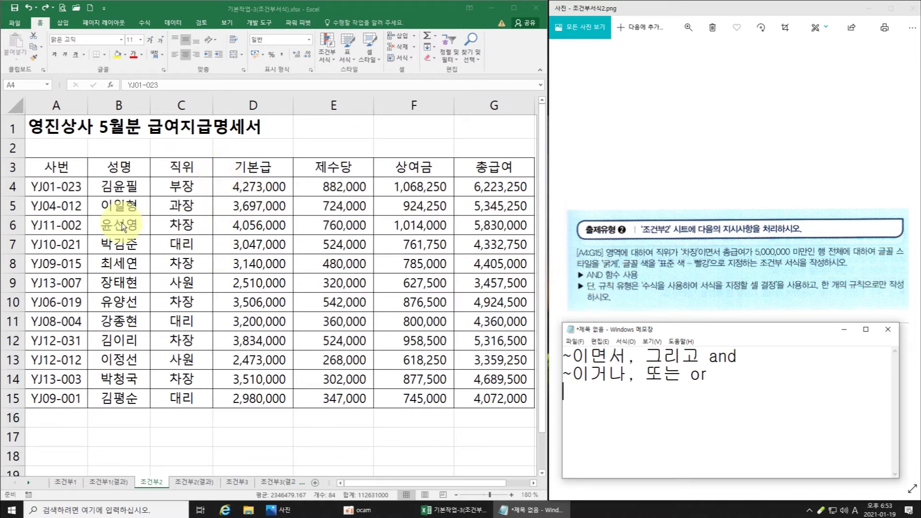
# In Excel, select A4:G15 on the 조건부2 sheet and start a new formula-based conditional formatting rule
pyautogui.click(58, 187)
pyautogui.hotkey('ctrl', 'shift', 'End')
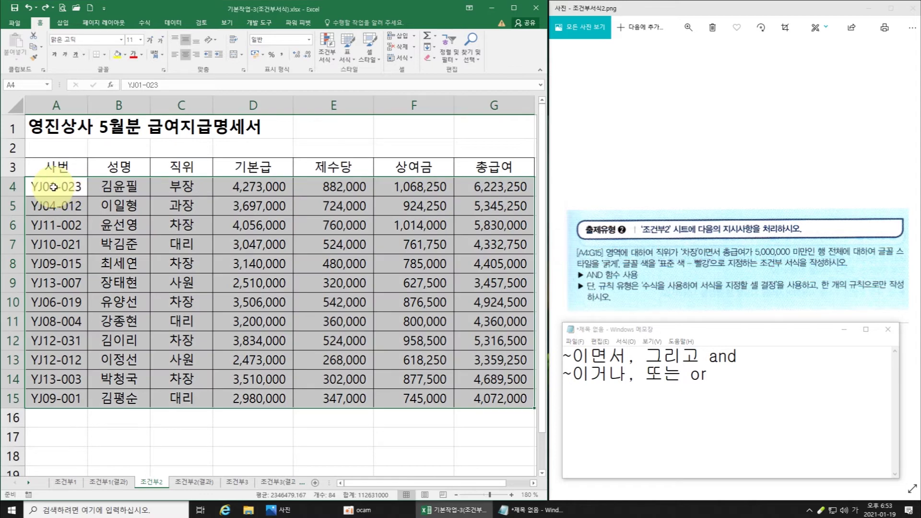
pyautogui.moveTo(54, 187); pyautogui.dragTo(462, 396)
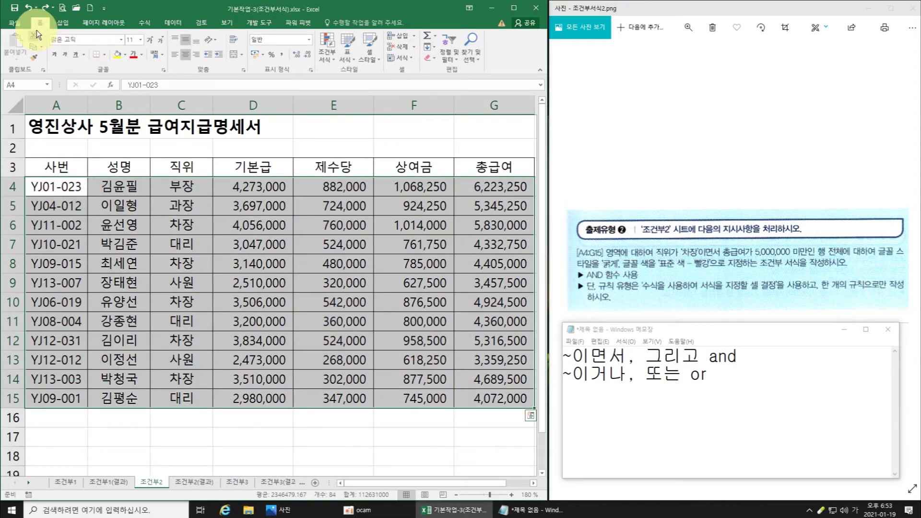
pyautogui.click(326, 54)
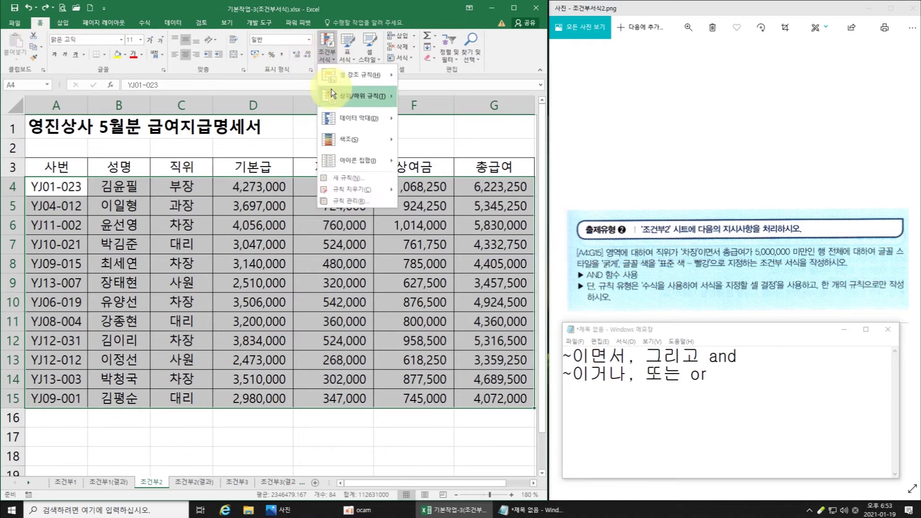
pyautogui.click(342, 178)
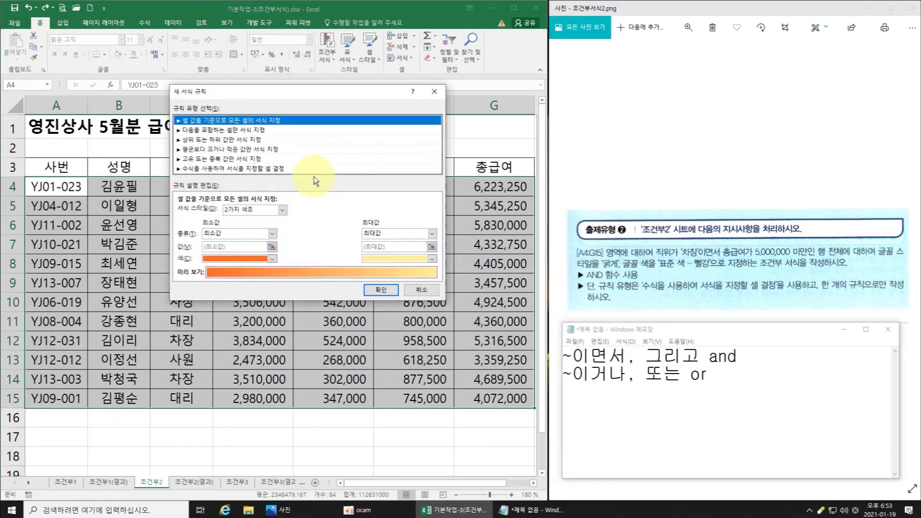
pyautogui.click(249, 169)
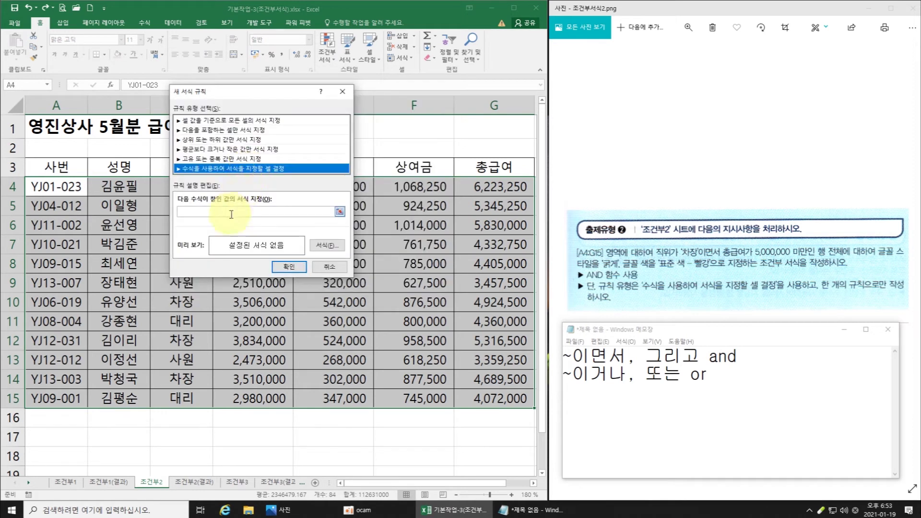
# Begin the rule formula with AND and the position condition $C4="차장", moving the rule dialog clear of the 직위 column
pyautogui.click(206, 212)
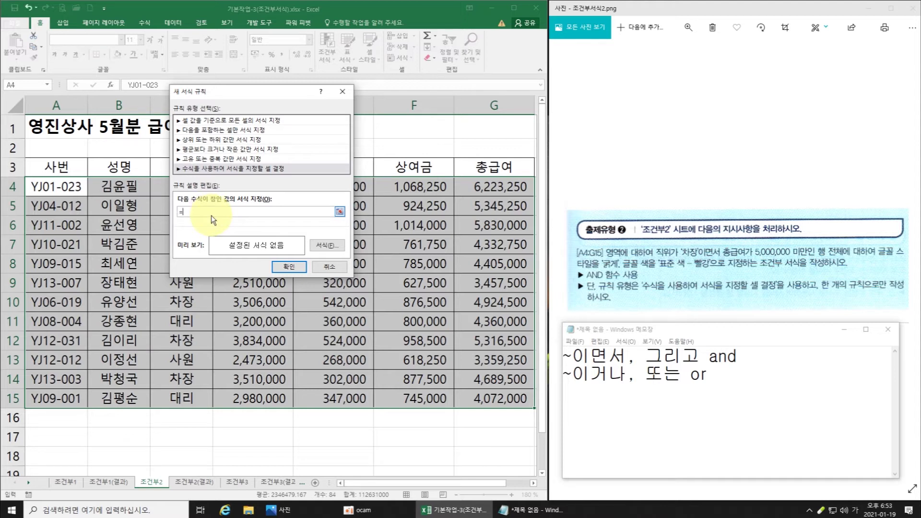
pyautogui.write('=')
pyautogui.press('Hangul')
pyautogui.write('and(')
pyautogui.moveTo(216, 92); pyautogui.dragTo(297, 157)
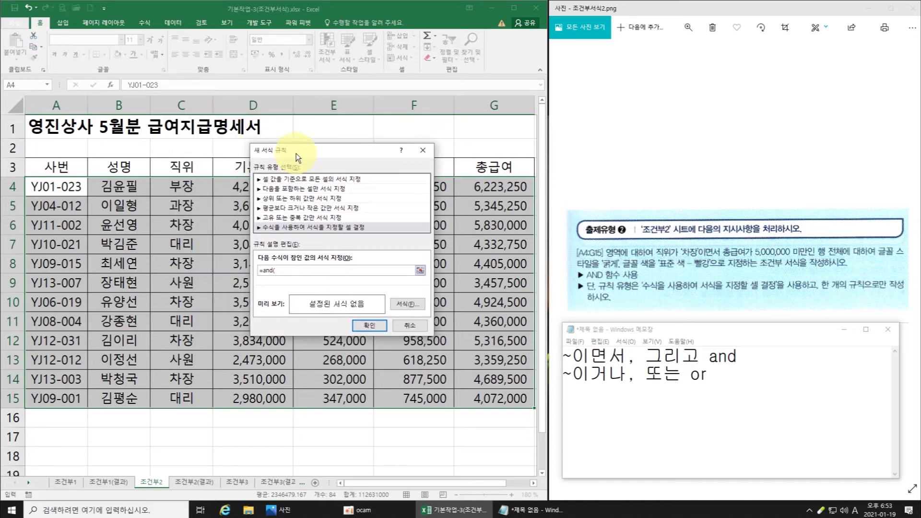
pyautogui.click(182, 190)
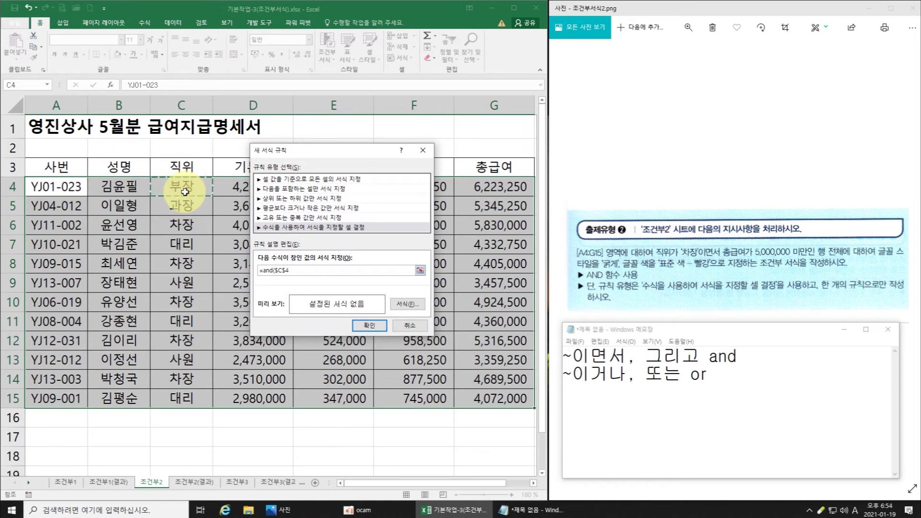
pyautogui.press('F4')
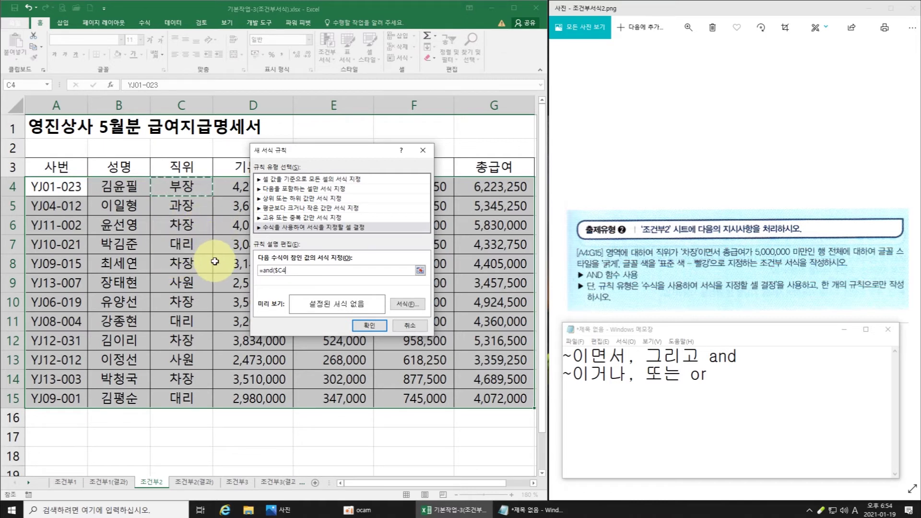
pyautogui.click(294, 270)
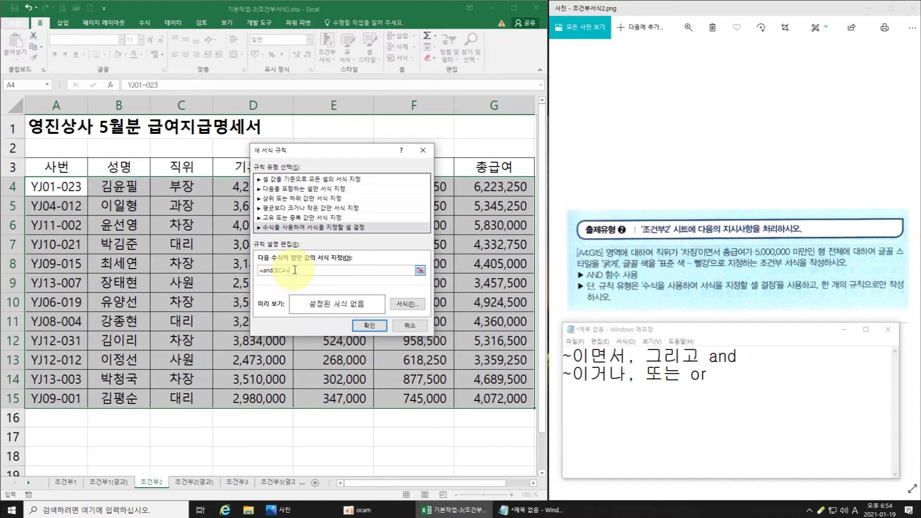
pyautogui.write('="차장",')
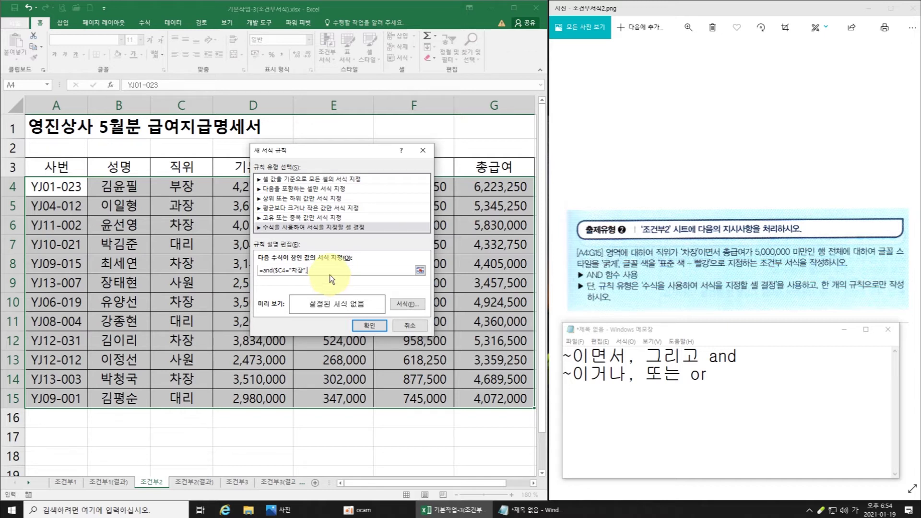
# Add the total pay condition $G4<5000000 as the second AND argument, locking only the column, and close the formula
pyautogui.click(499, 189)
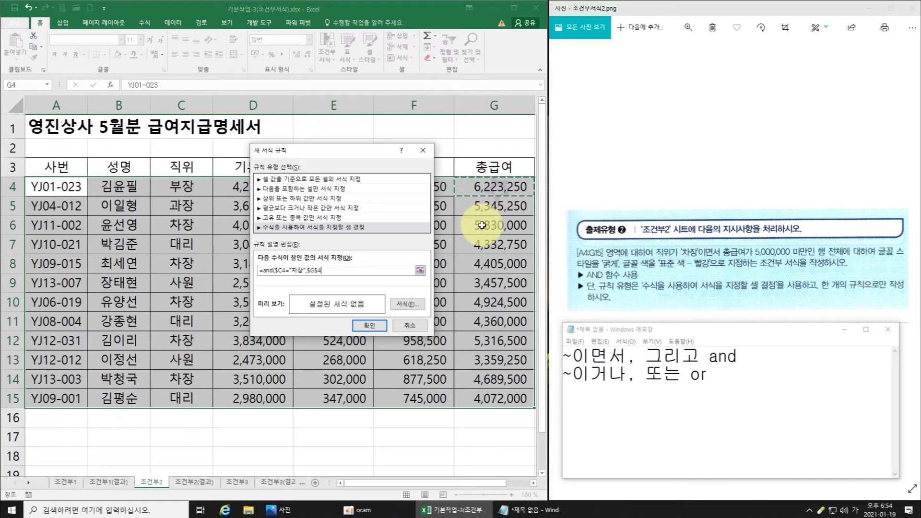
pyautogui.press('F4')
pyautogui.press('F4')
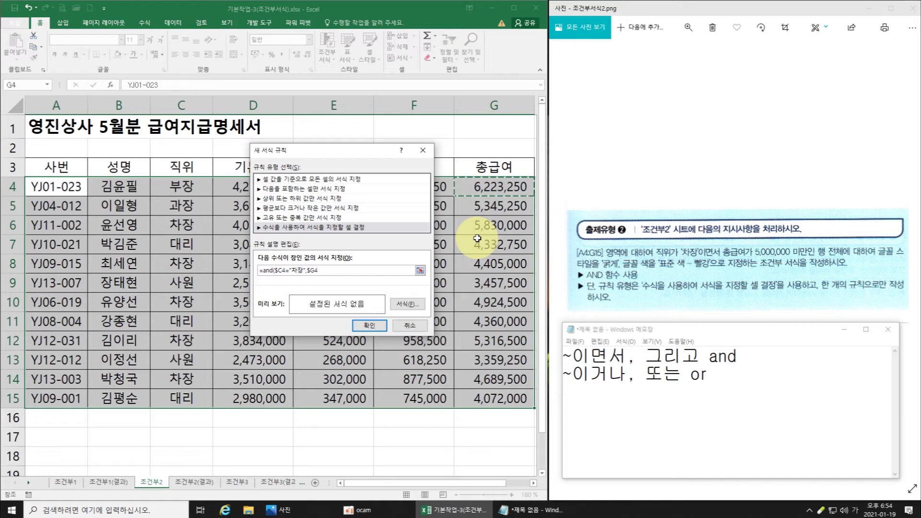
pyautogui.write('<5000000')
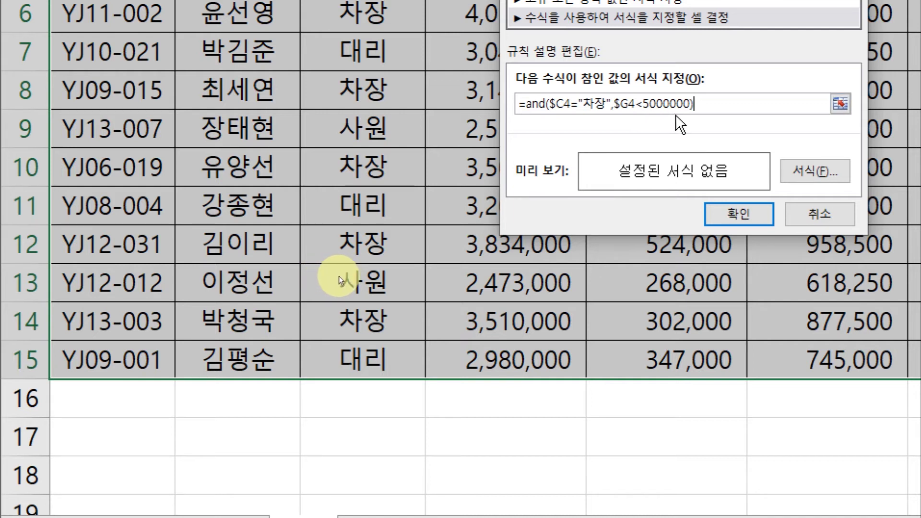
# Set the rule's font format to bold in standard red, apply the rule to the pay table, and deselect the range
pyautogui.click(795, 172)
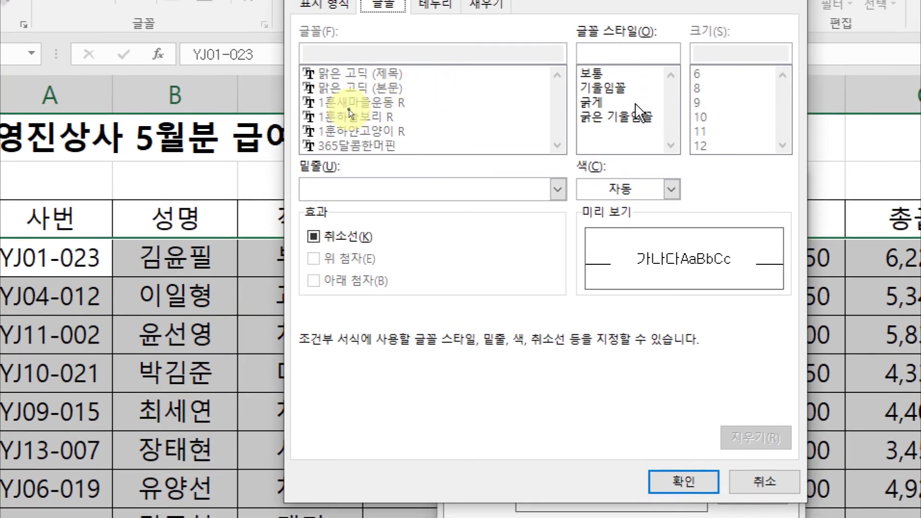
pyautogui.click(648, 103)
pyautogui.click(671, 190)
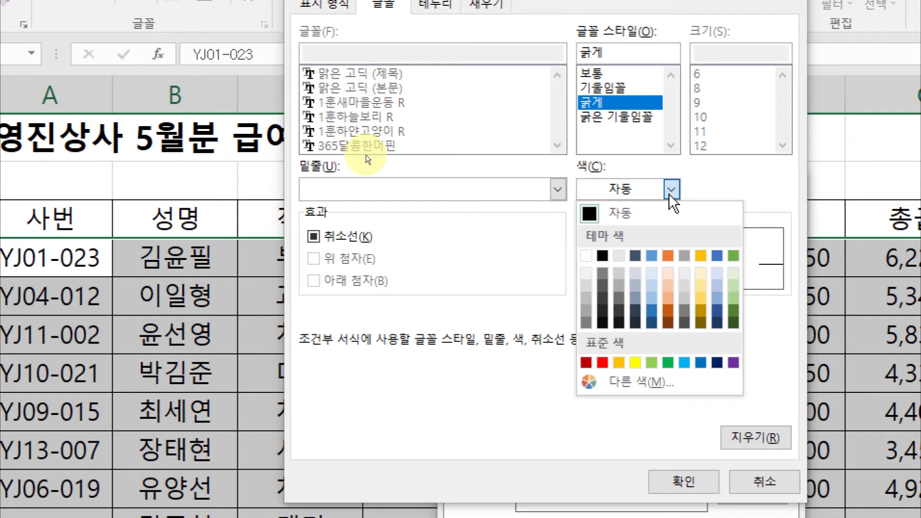
pyautogui.click(599, 363)
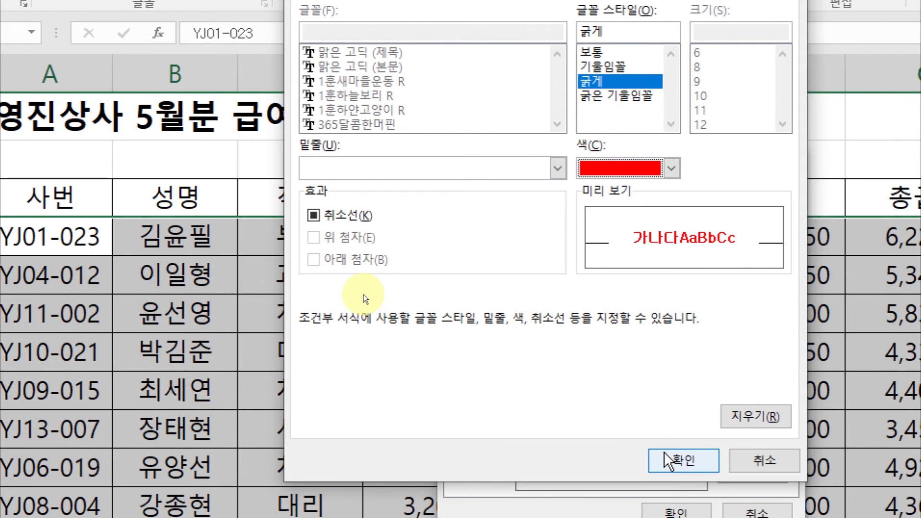
pyautogui.click(663, 451)
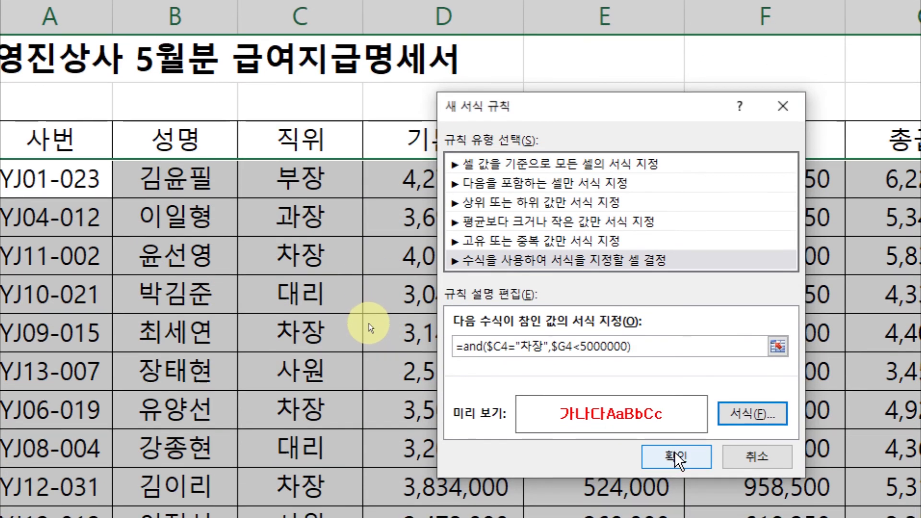
pyautogui.click(675, 455)
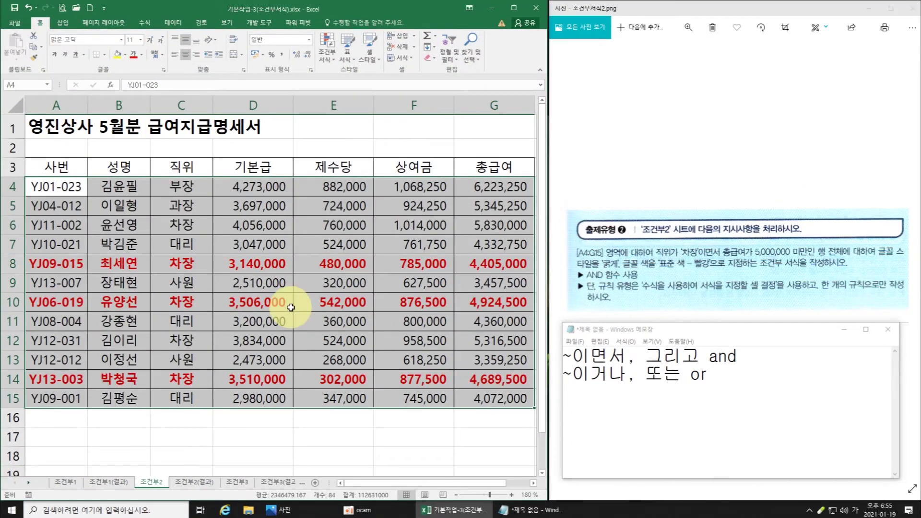
pyautogui.click(465, 410)
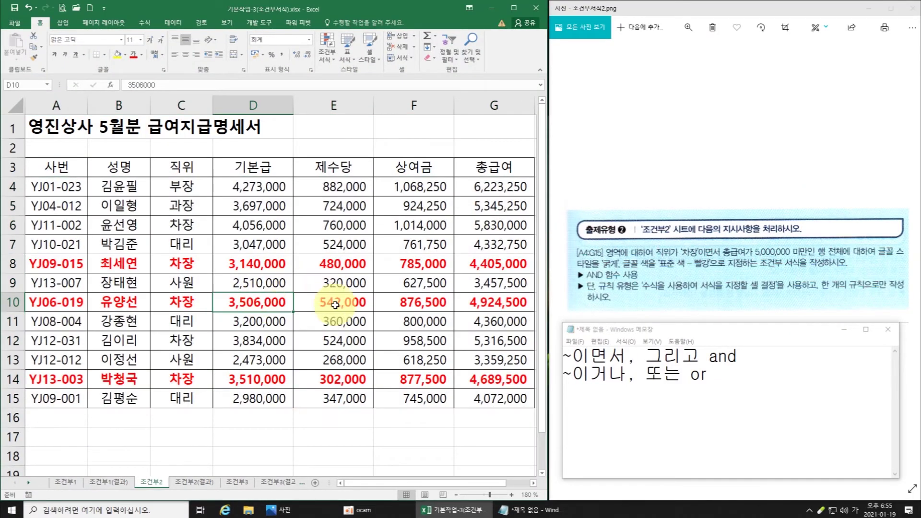
# In Notepad, leave a blank line below the and/or notes and add the comparison notes "미만 <" and "초과 >" on separate lines
pyautogui.click(616, 411)
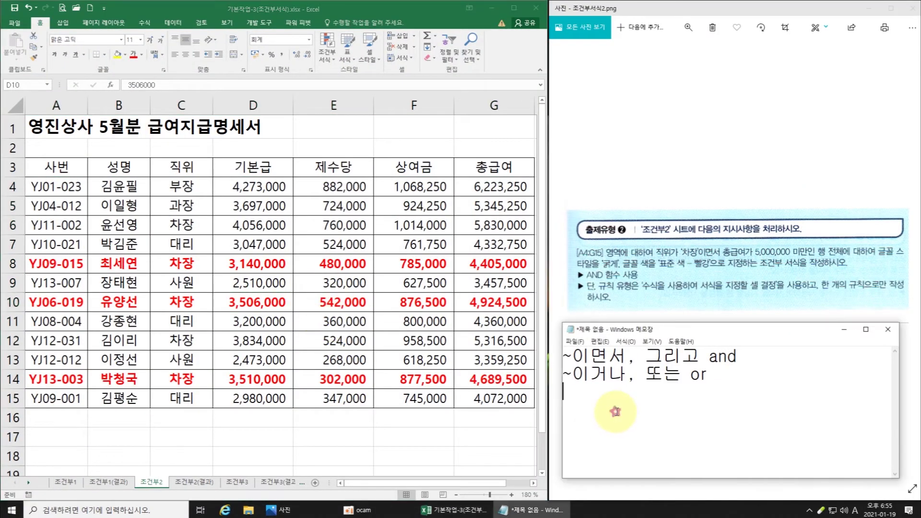
pyautogui.press('Return')
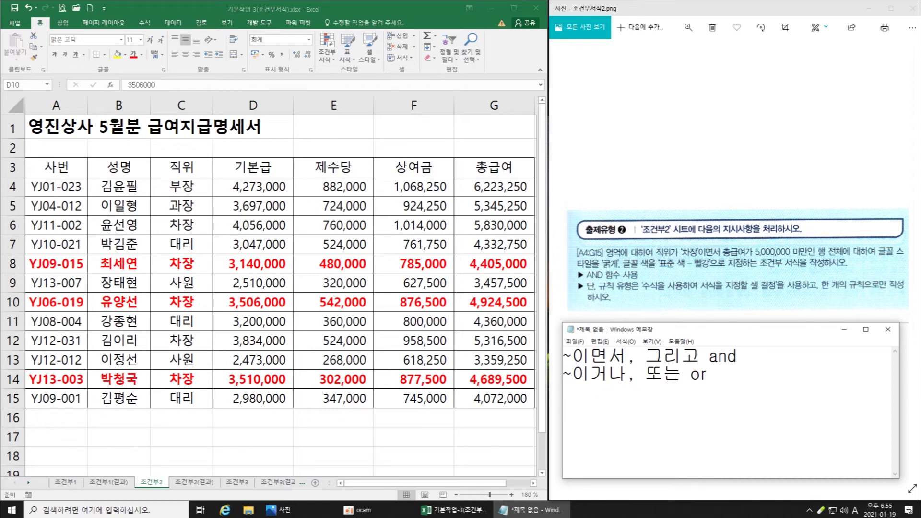
pyautogui.write('a')
pyautogui.press('BackSpace')
pyautogui.press('Hangul')
pyautogui.write('미나')
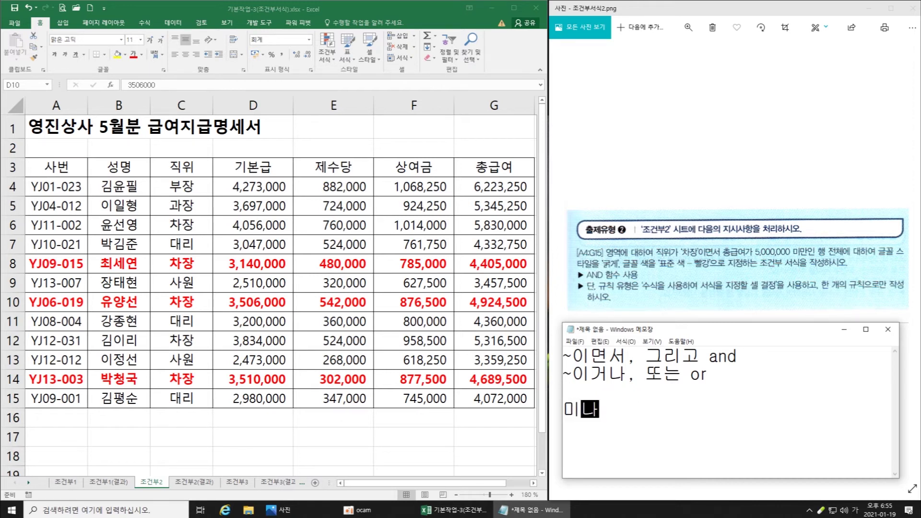
pyautogui.press('BackSpace')
pyautogui.write('만 <')
pyautogui.press('Return')
pyautogui.write('초과 ')
pyautogui.write('> ')
# Add the comparison notes "이하 <=" and "이상 >=" on their own lines below 초과
pyautogui.write('이하')
pyautogui.write(' <')
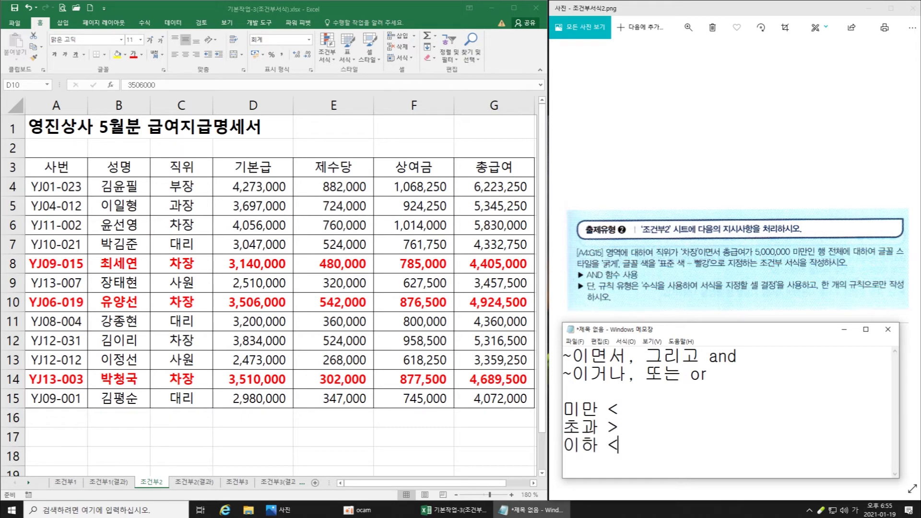
pyautogui.write('=')
pyautogui.press('Return')
pyautogui.write('이상 >')
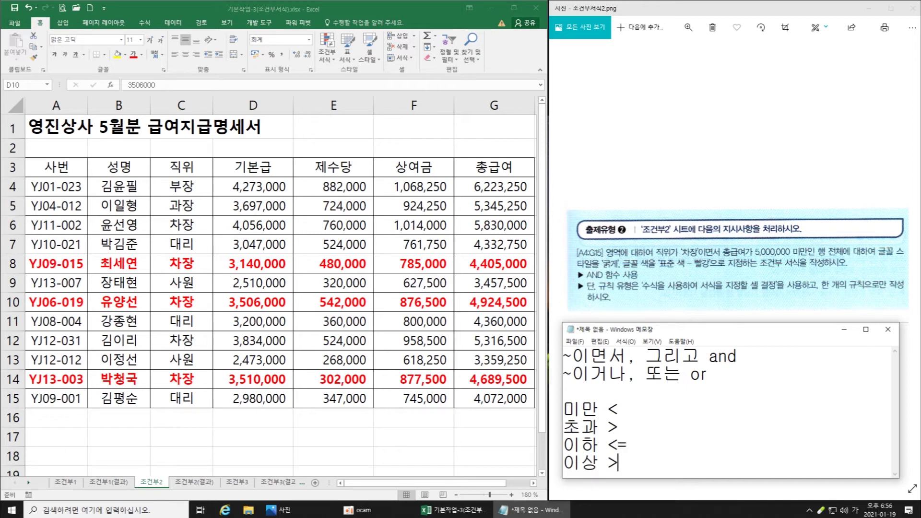
pyautogui.write('=')
pyautogui.press('Return')
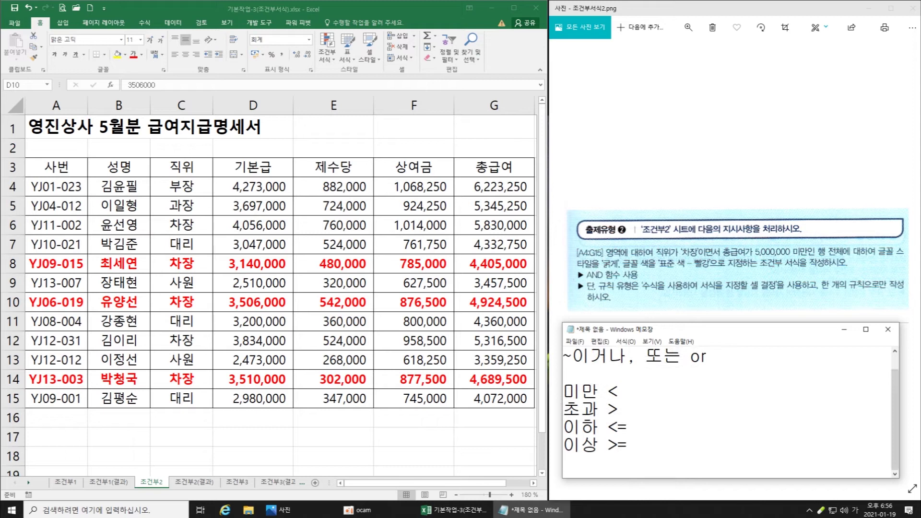
# Add the not-equal note "아니다, 다르다 <>" below the 이상 line
pyautogui.write('아니다')
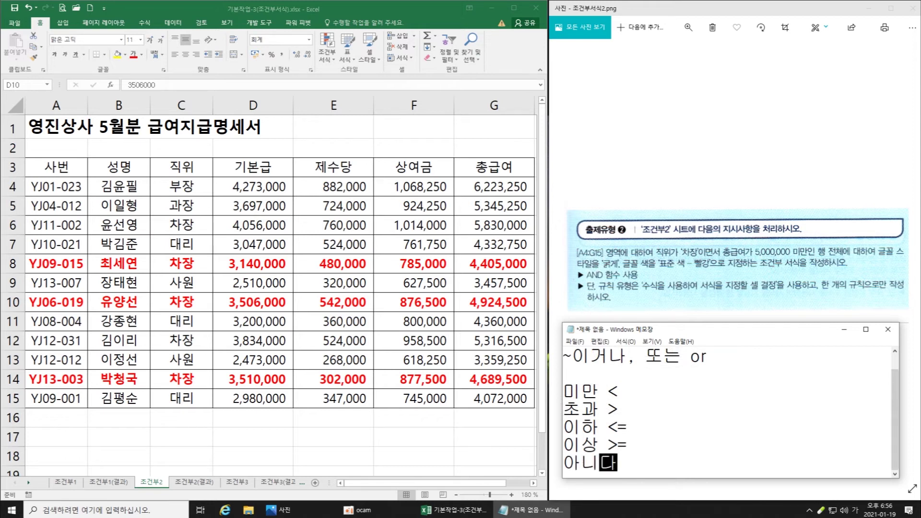
pyautogui.write(', 달르다 ')
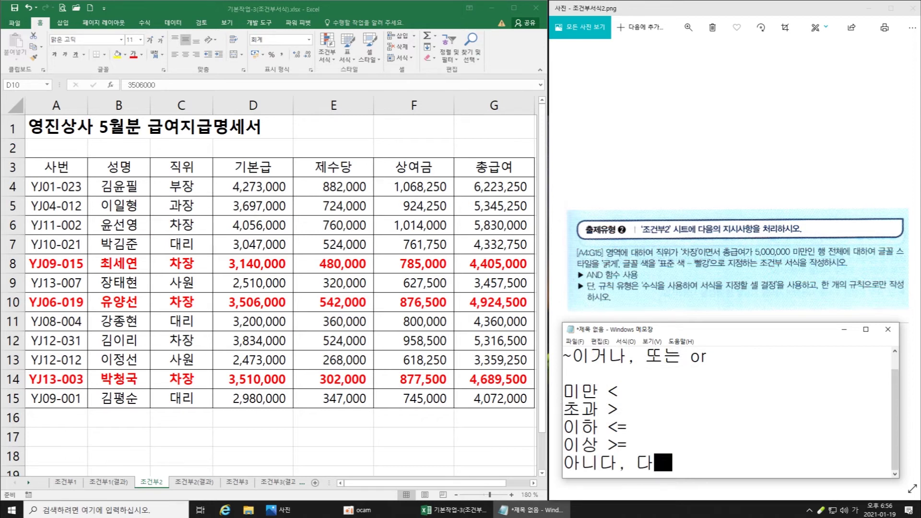
pyautogui.write('<>')
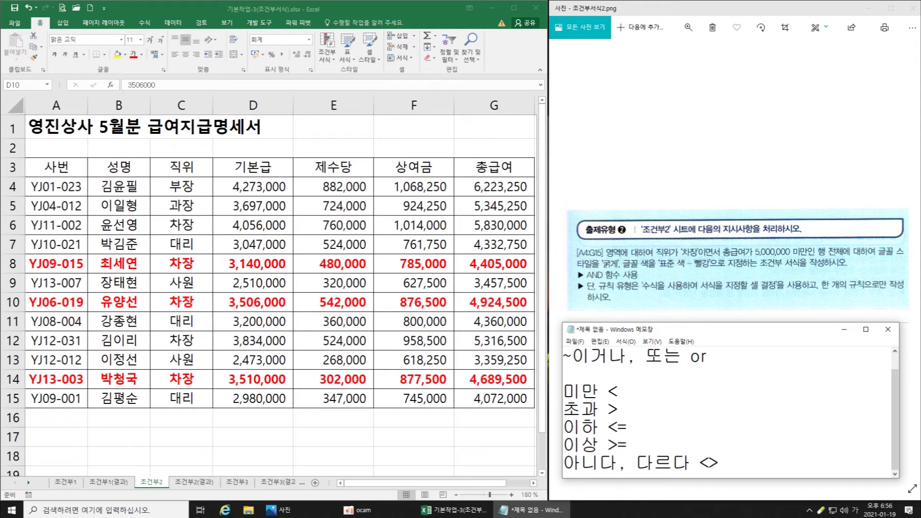
pyautogui.write('부장')
pyautogui.press('BackSpace')
pyautogui.press('BackSpace')
pyautogui.press('BackSpace')
pyautogui.press('BackSpace')
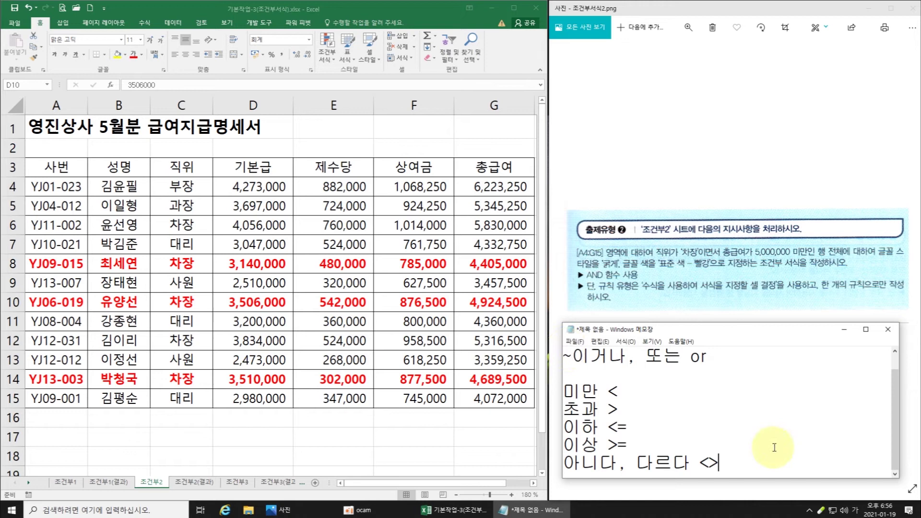
# Leave a blank line and start the practice task note with the name condition: 성명 "김"씨 이면서,
pyautogui.press('Return')
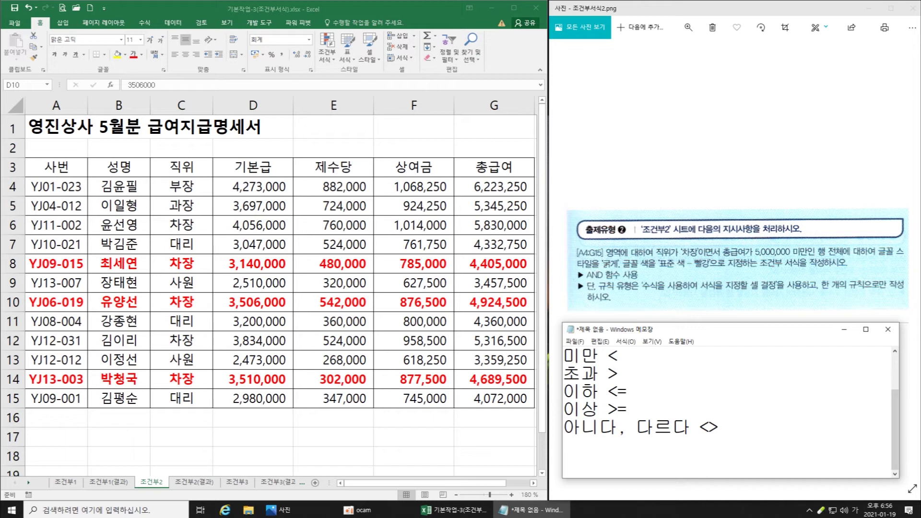
pyautogui.write('성명 ')
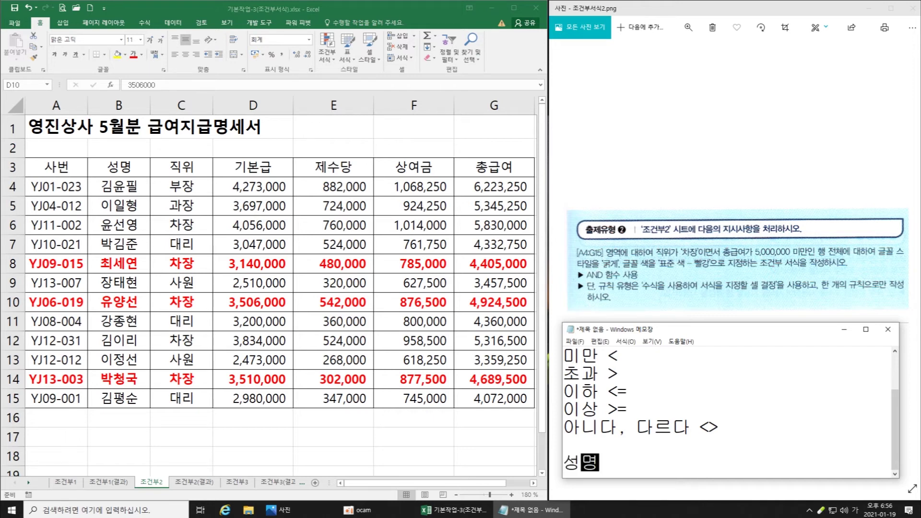
pyautogui.write('김')
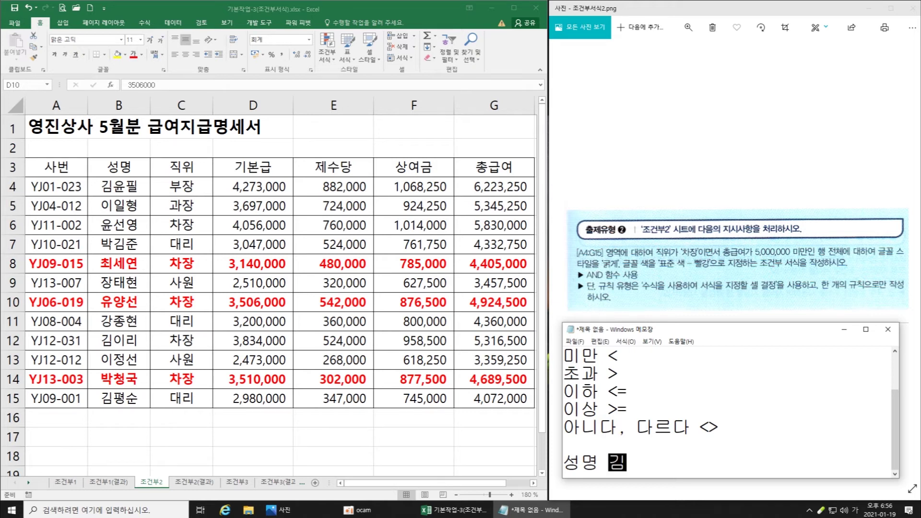
pyautogui.press('Left')
pyautogui.write('"')
pyautogui.press('Right')
pyautogui.write('"씨 이면서,')
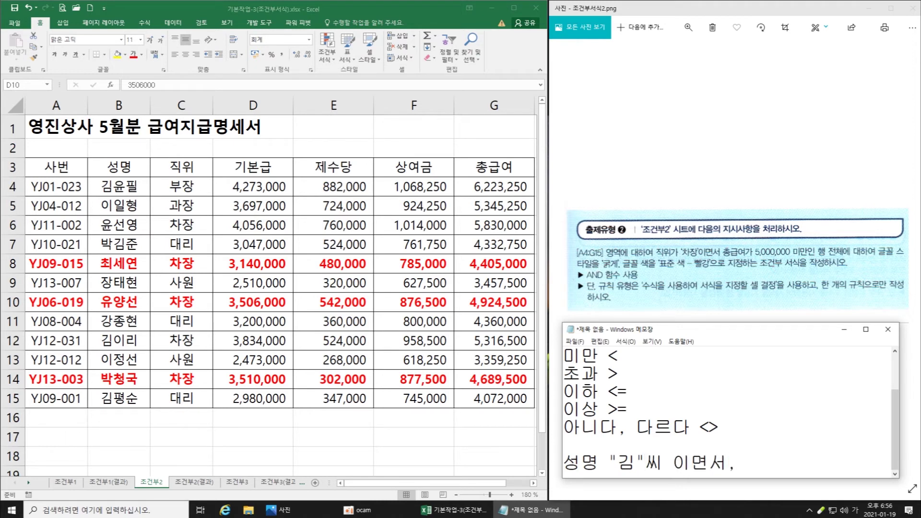
# Complete the practice task note with the pay condition and format: 총급여 6,000,000 이상인 채우기색 "노랑"
pyautogui.write(' 총급여 6')
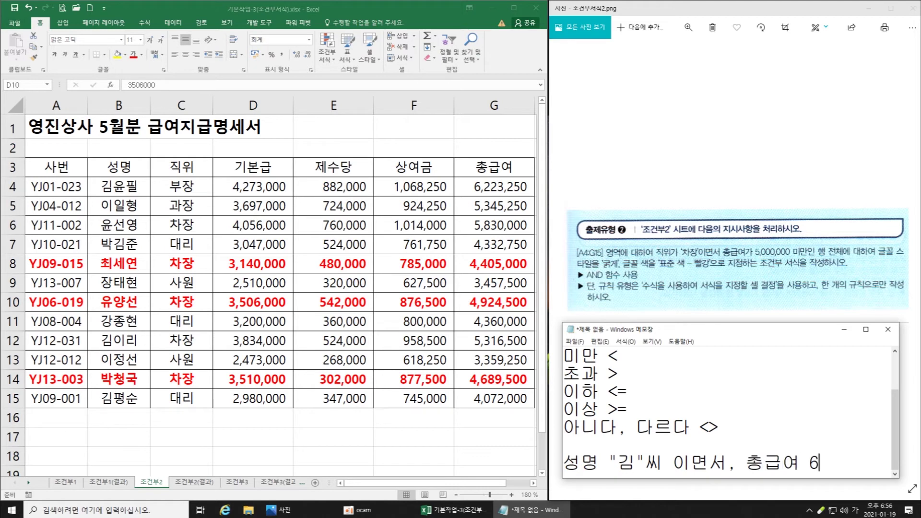
pyautogui.write(',000,00')
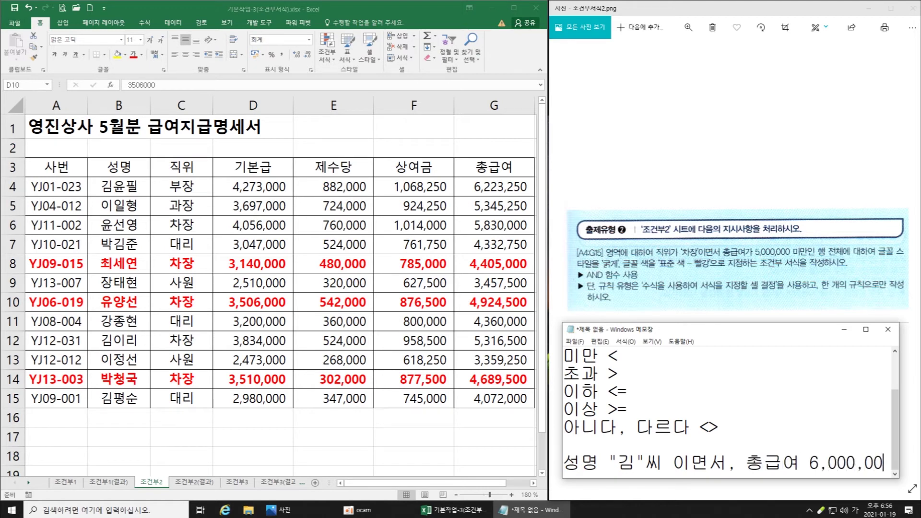
pyautogui.write('0 이상인')
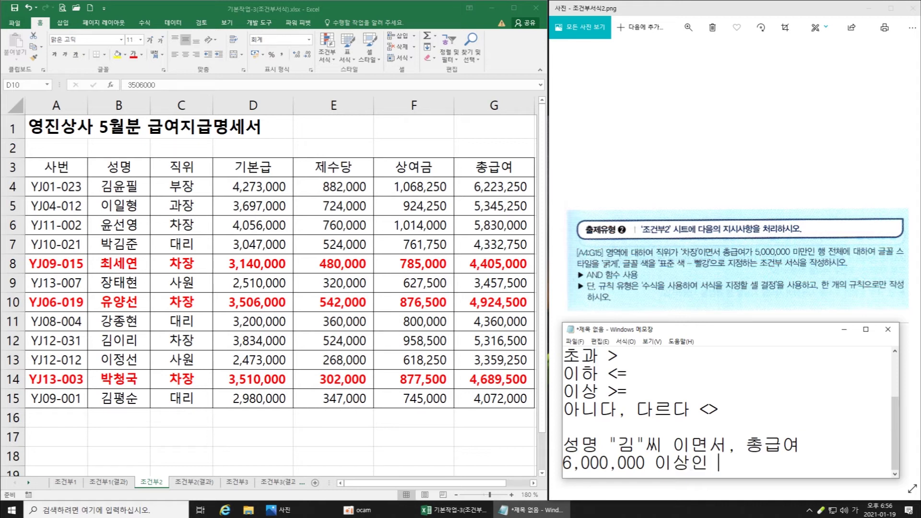
pyautogui.write(' 채우기색 ')
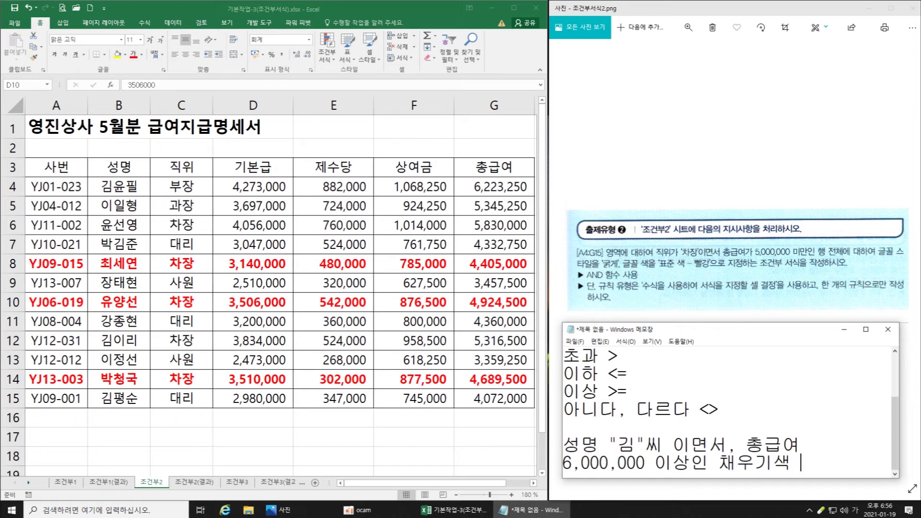
pyautogui.write('"노랑"')
pyautogui.click(648, 444)
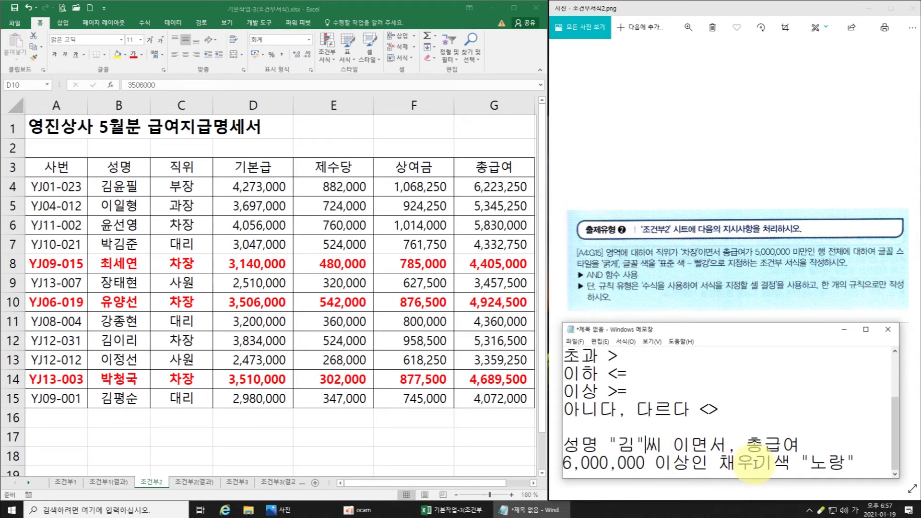
# In Excel, select A4:G15 again and start another formula-based conditional formatting rule
pyautogui.click(70, 195)
pyautogui.moveTo(53, 185); pyautogui.dragTo(463, 399)
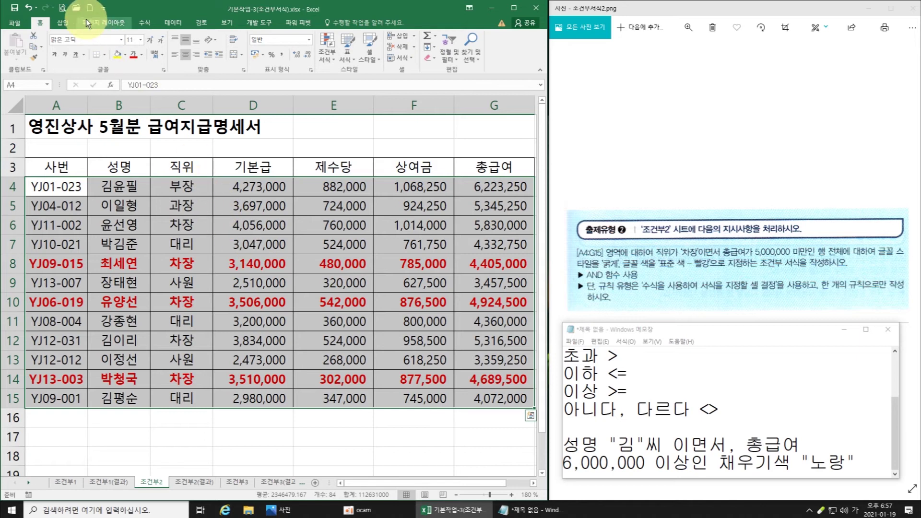
pyautogui.click(331, 48)
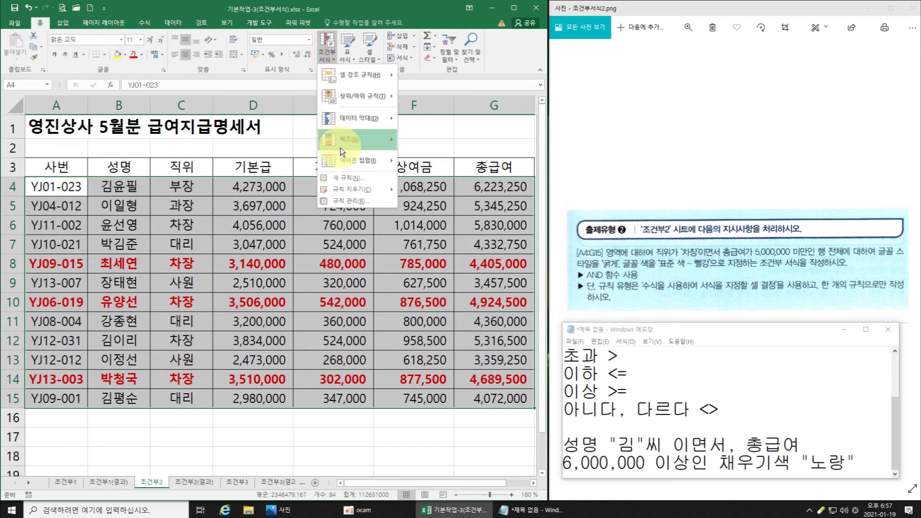
pyautogui.click(343, 179)
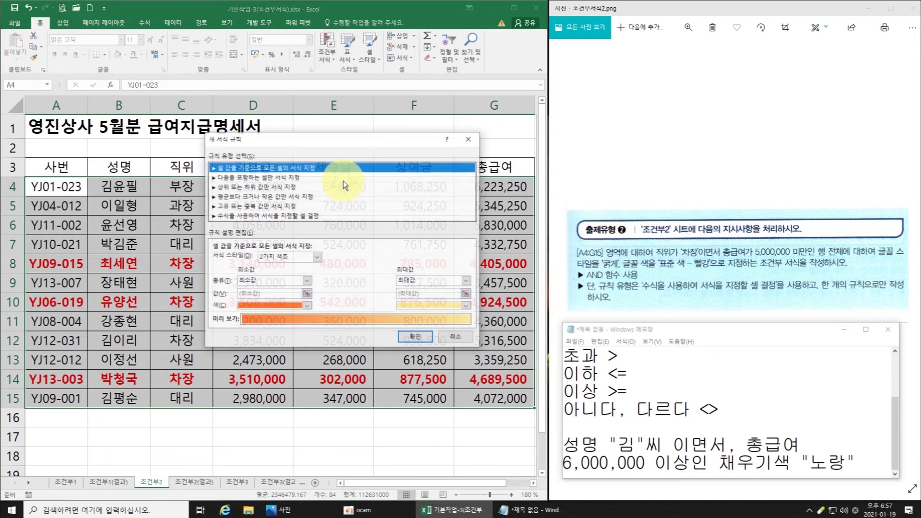
pyautogui.click(265, 217)
pyautogui.click(255, 259)
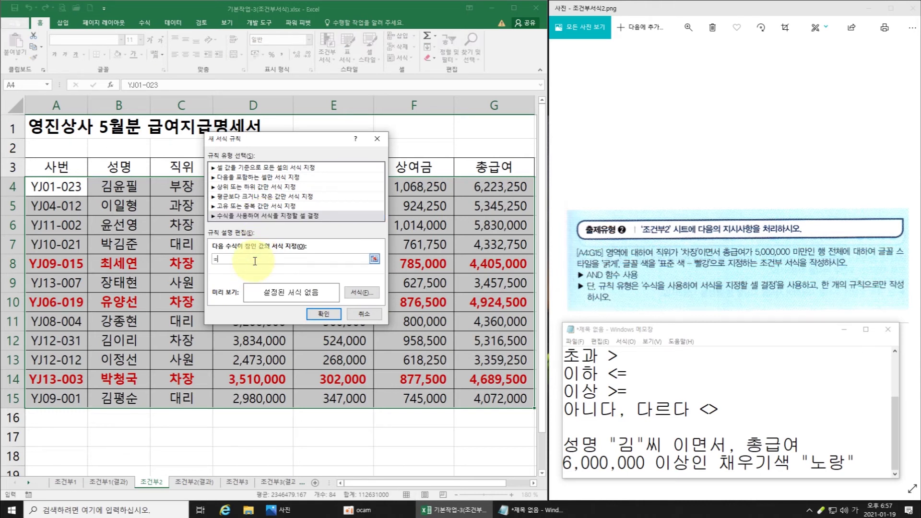
# Begin the new rule's formula with =and(
pyautogui.write('=뭉')
pyautogui.press('BackSpace')
pyautogui.press('Hangul')
pyautogui.write('and(')
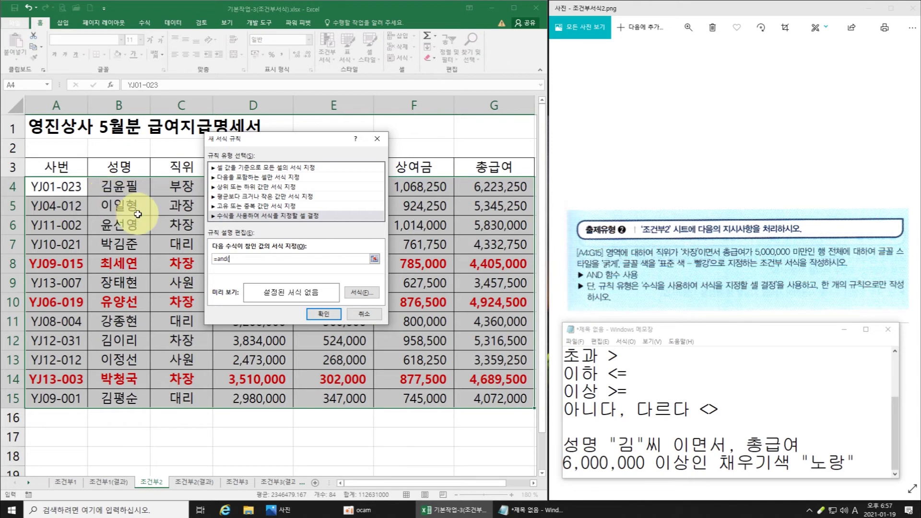
pyautogui.click(129, 190)
pyautogui.press('F4')
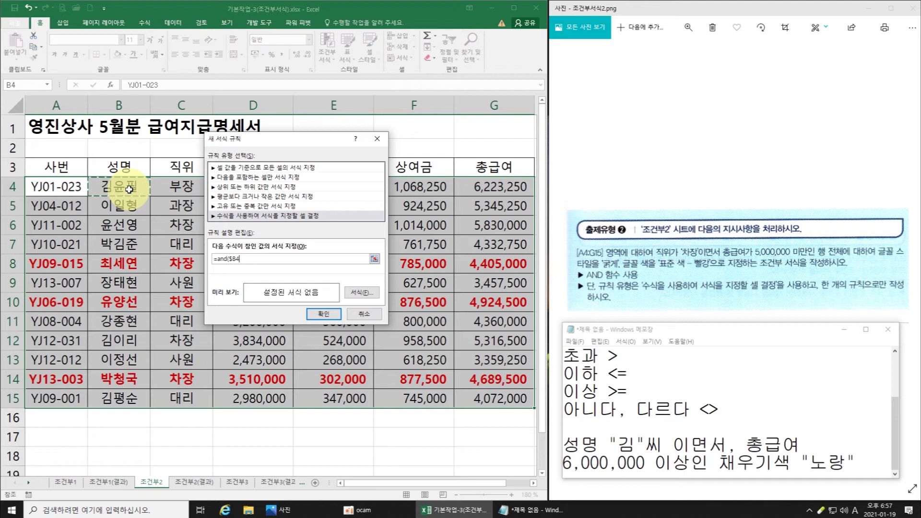
pyautogui.press('BackSpace')
pyautogui.press('BackSpace')
pyautogui.press('BackSpace')
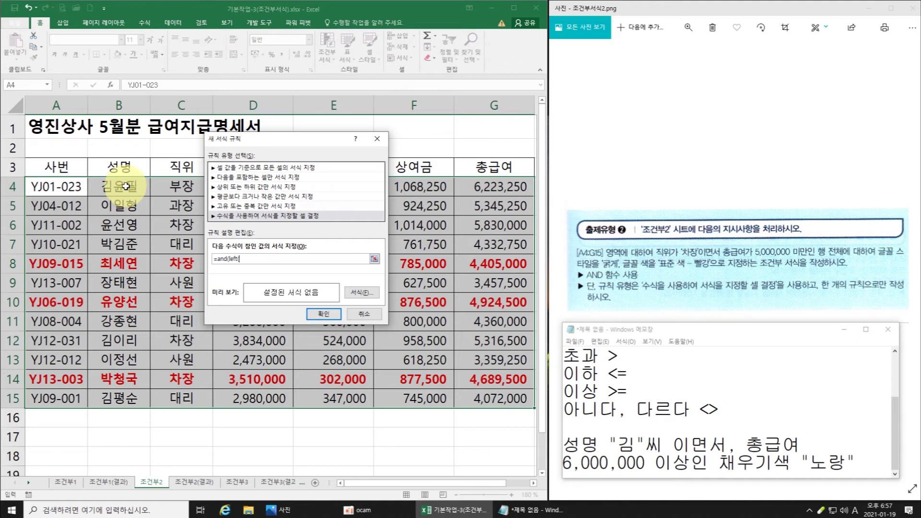
# Enter left($B4,1)="김" as the first AND argument, locking only the column, followed by a comma
pyautogui.click(128, 191)
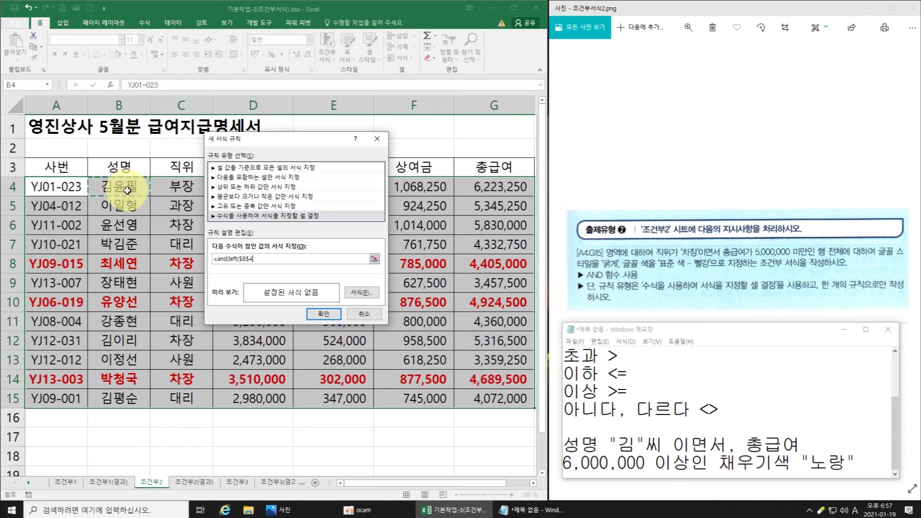
pyautogui.press('F4')
pyautogui.write(',')
pyautogui.press('BackSpace')
pyautogui.press('Hangul')
pyautogui.write('김",')
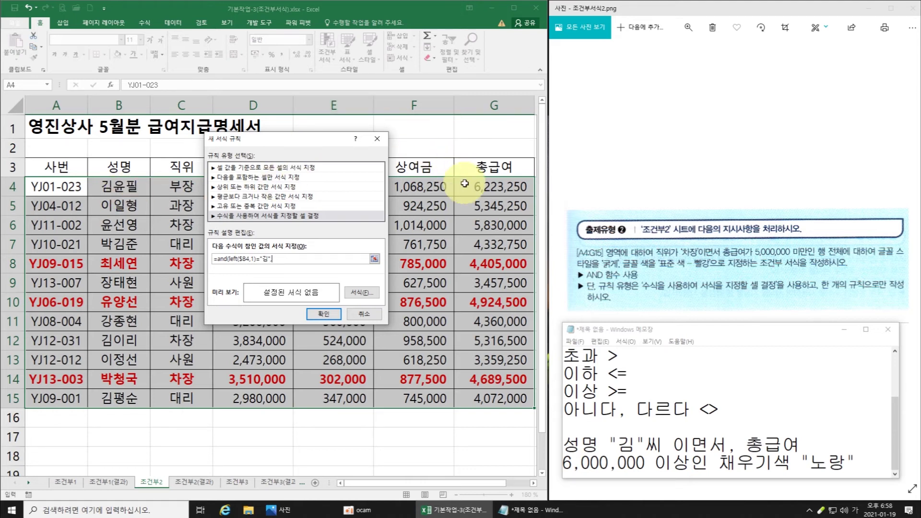
# Add $G4>=6000000 as the second AND argument, locking only the column, and close the formula
pyautogui.click(487, 187)
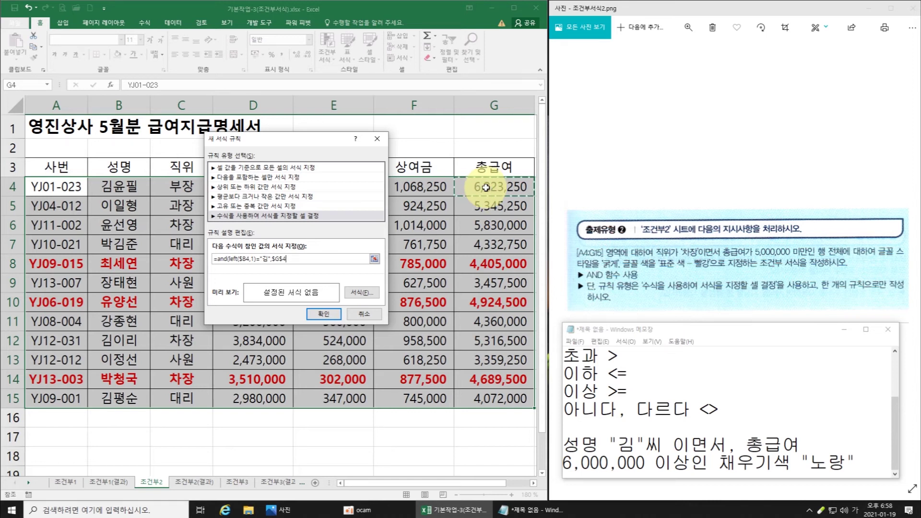
pyautogui.press('F4')
pyautogui.press('F4')
pyautogui.write('>=6000000')
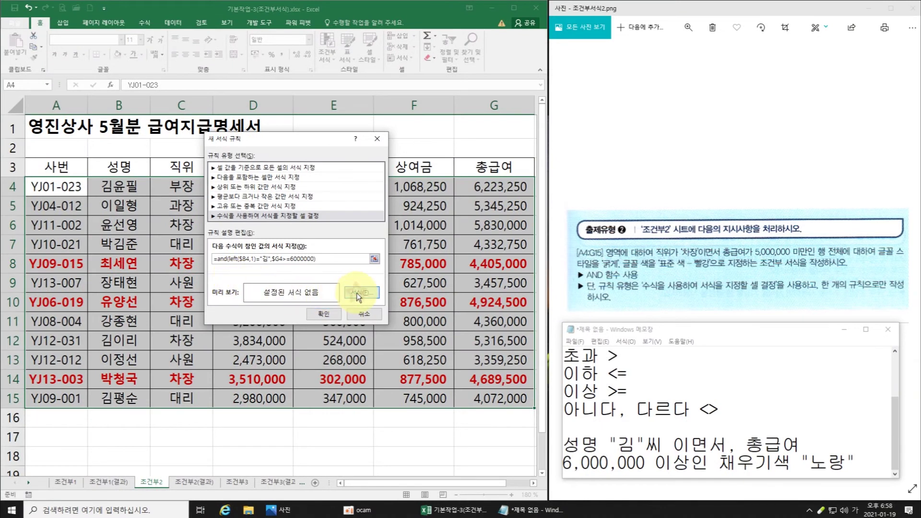
# Give the rule a standard yellow cell fill and apply it to the payroll rows
pyautogui.click(356, 293)
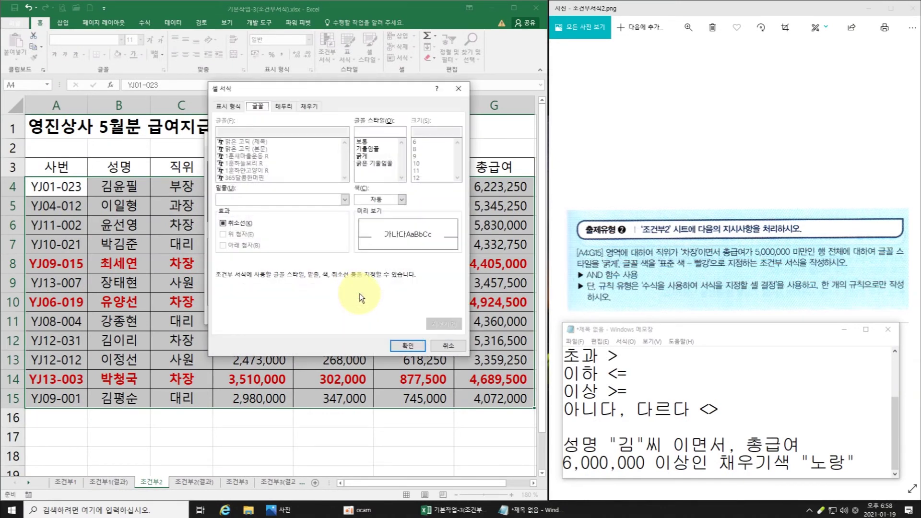
pyautogui.click(309, 106)
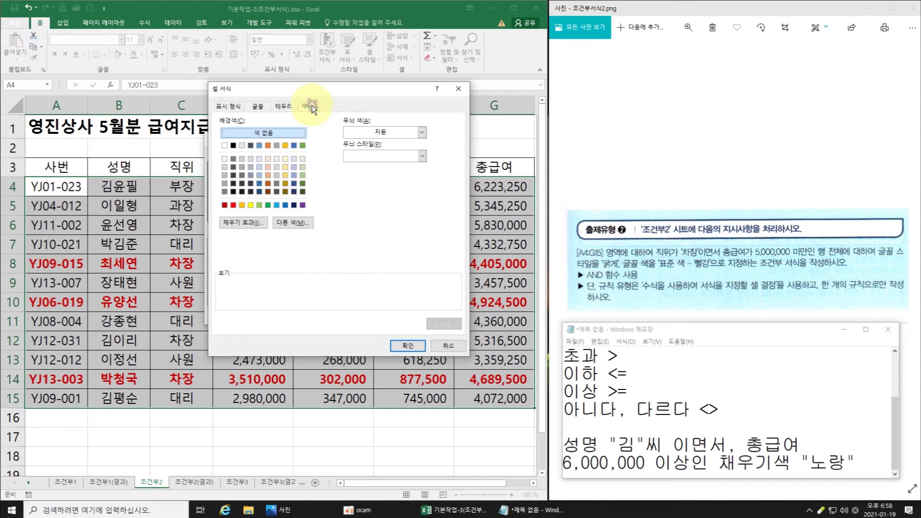
pyautogui.click(250, 207)
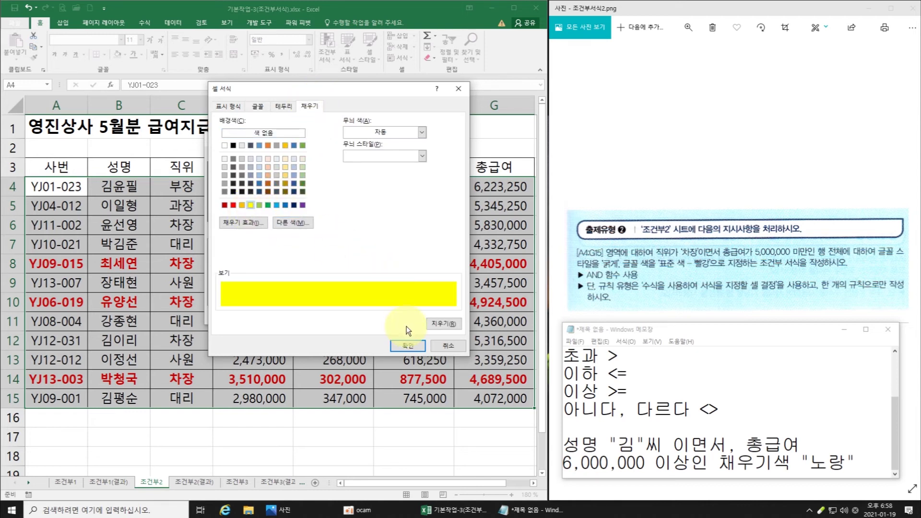
pyautogui.click(408, 345)
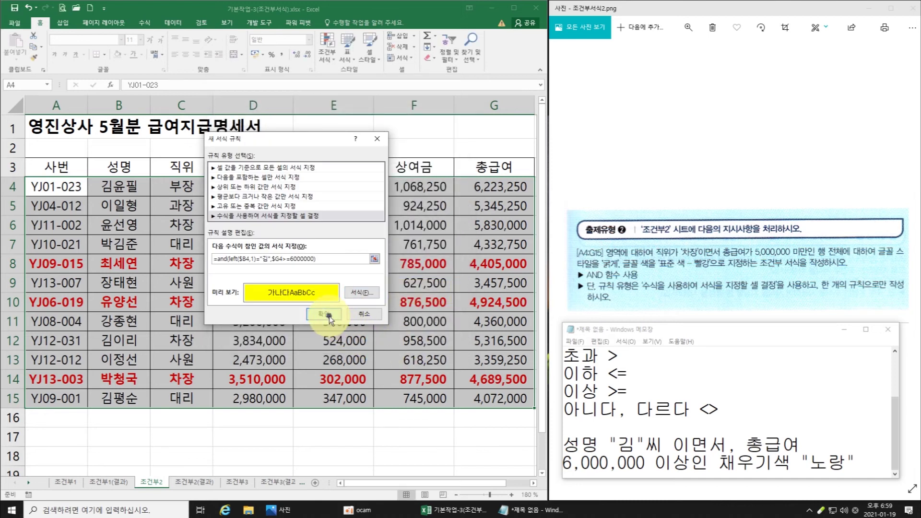
pyautogui.click(324, 314)
pyautogui.click(259, 268)
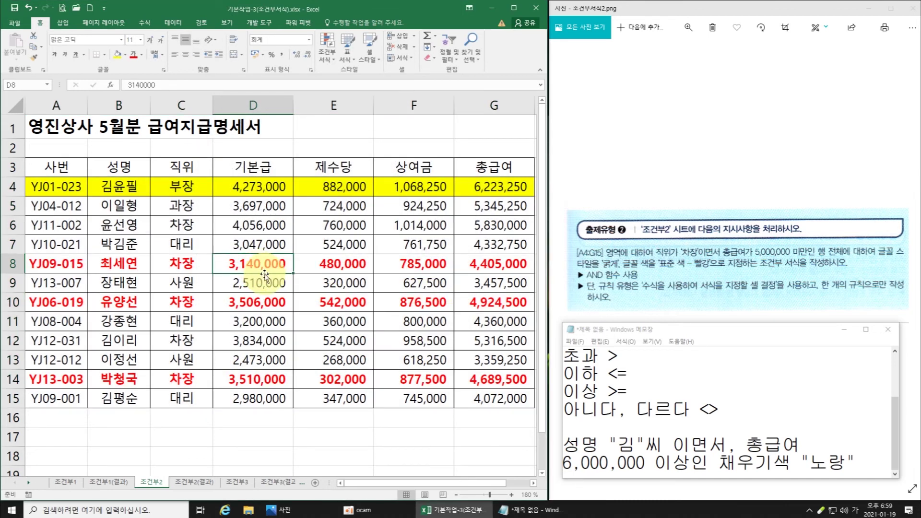
pyautogui.click(117, 189)
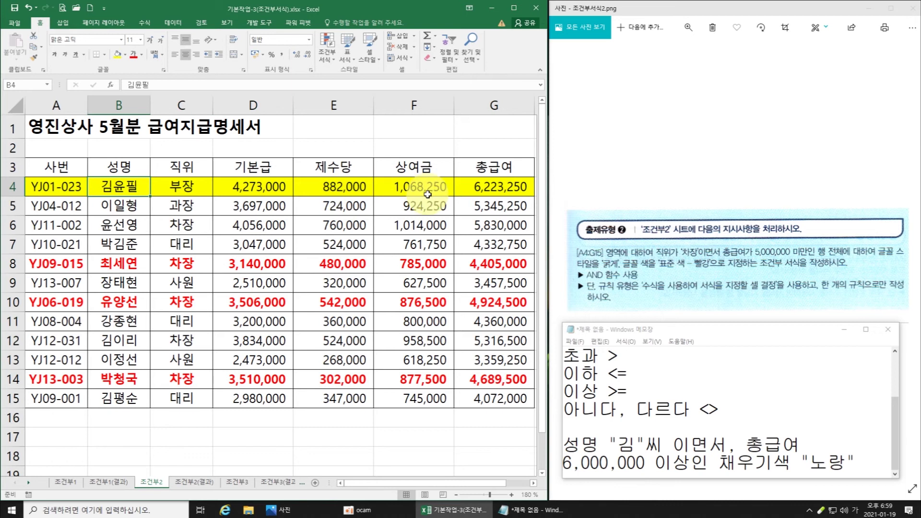
pyautogui.click(510, 188)
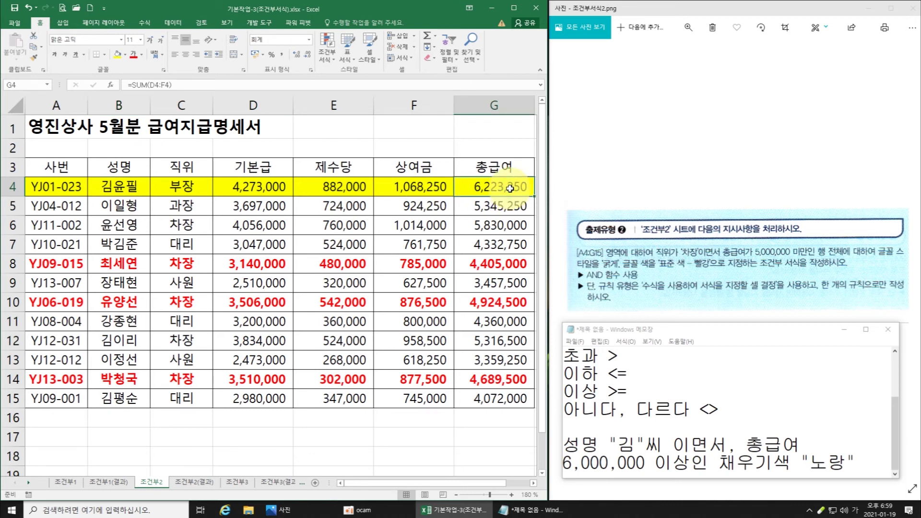
pyautogui.click(418, 238)
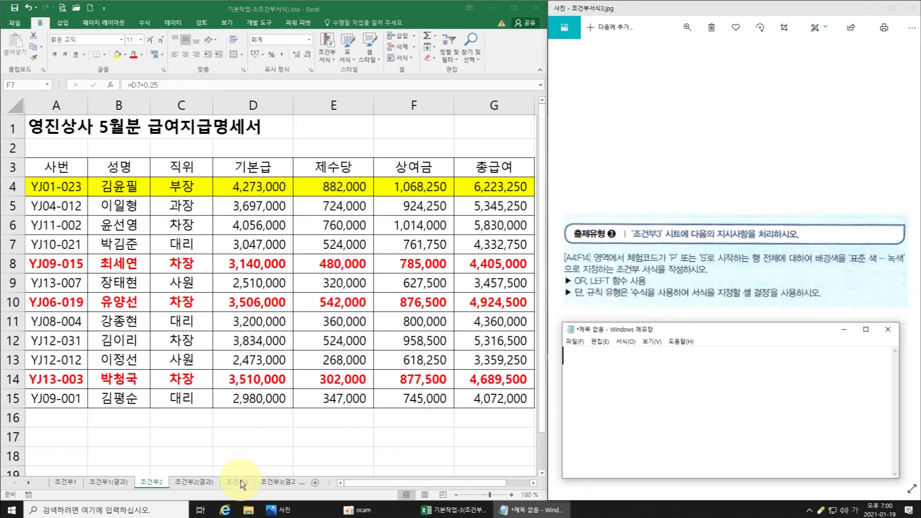
# Open the 조건부3 sheet and magnify it to 200%
pyautogui.click(239, 482)
pyautogui.click(240, 482)
pyautogui.click(254, 341)
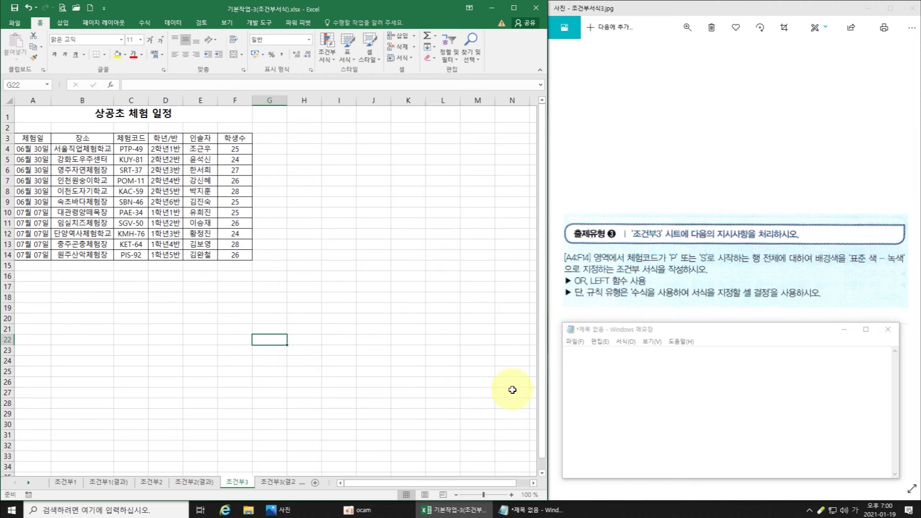
pyautogui.click(512, 495)
pyautogui.click(512, 495)
pyautogui.click(512, 495)
pyautogui.click(512, 495)
pyautogui.click(512, 495)
pyautogui.click(512, 495)
pyautogui.click(512, 495)
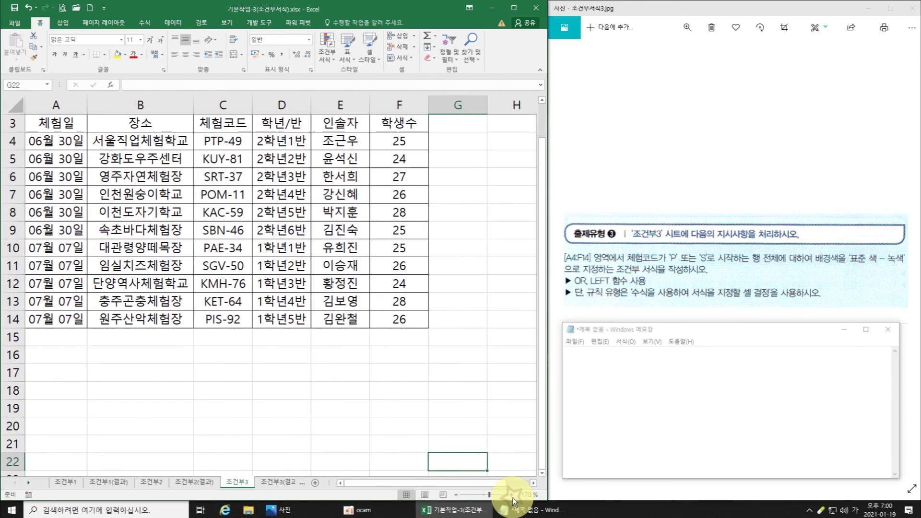
pyautogui.click(512, 495)
pyautogui.click(512, 495)
pyautogui.click(512, 496)
pyautogui.click(475, 351)
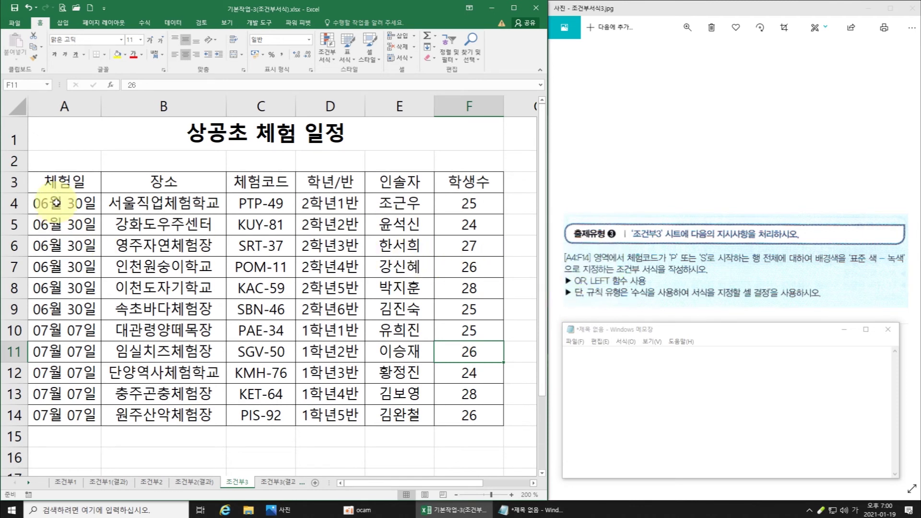
# Select A4:F14 and start a new conditional formatting rule that uses a formula
pyautogui.moveTo(56, 201); pyautogui.dragTo(455, 419)
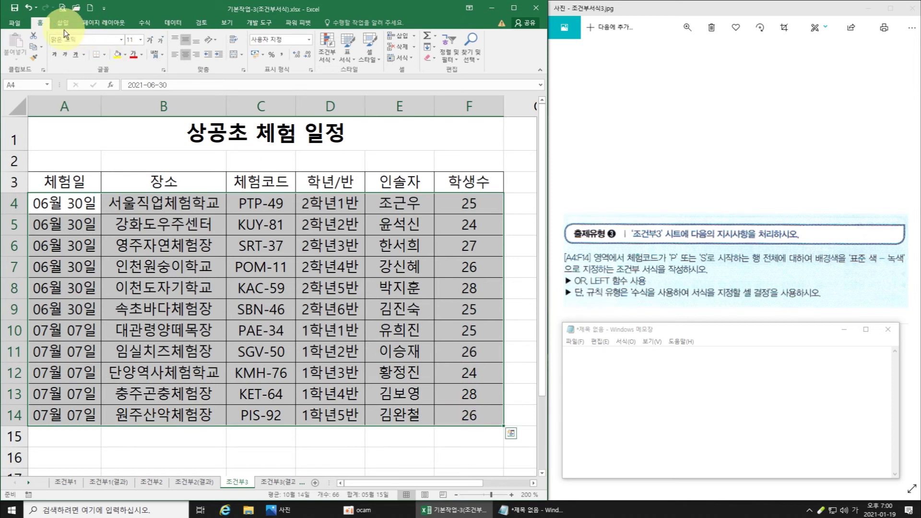
pyautogui.click(332, 54)
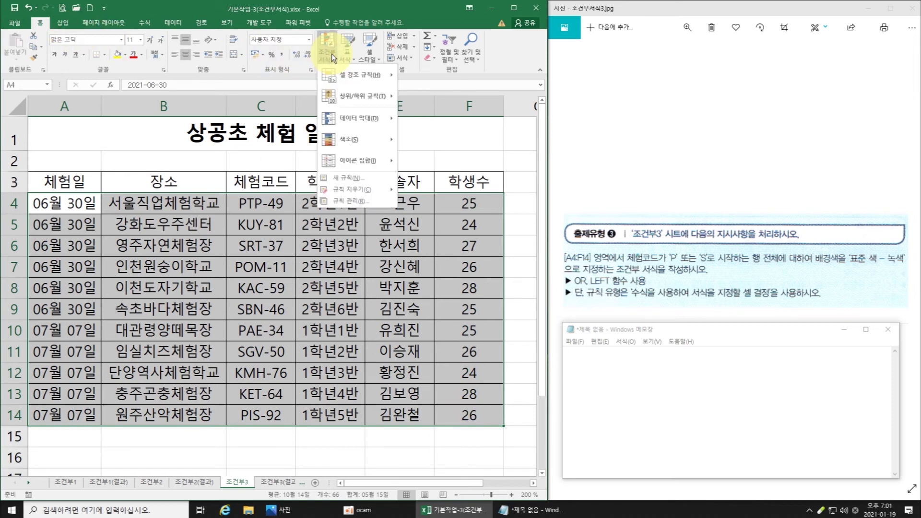
pyautogui.click(345, 180)
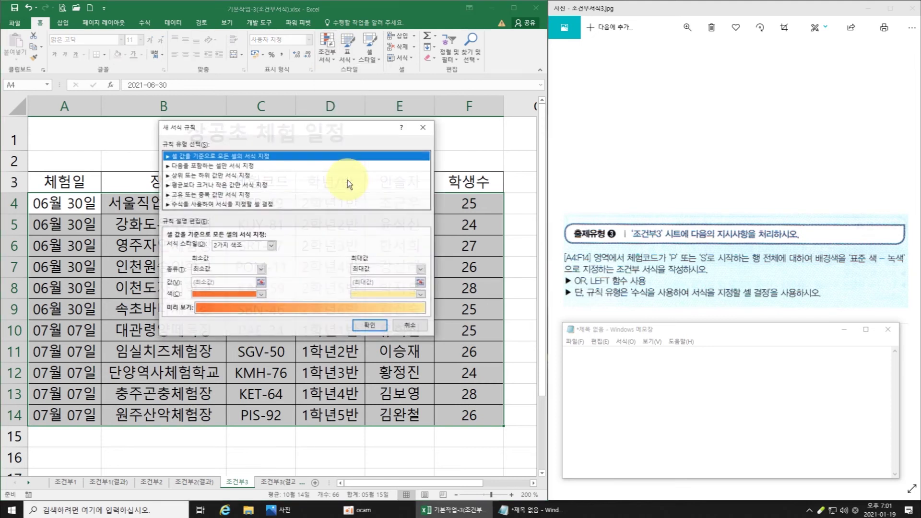
pyautogui.click(214, 204)
pyautogui.click(215, 248)
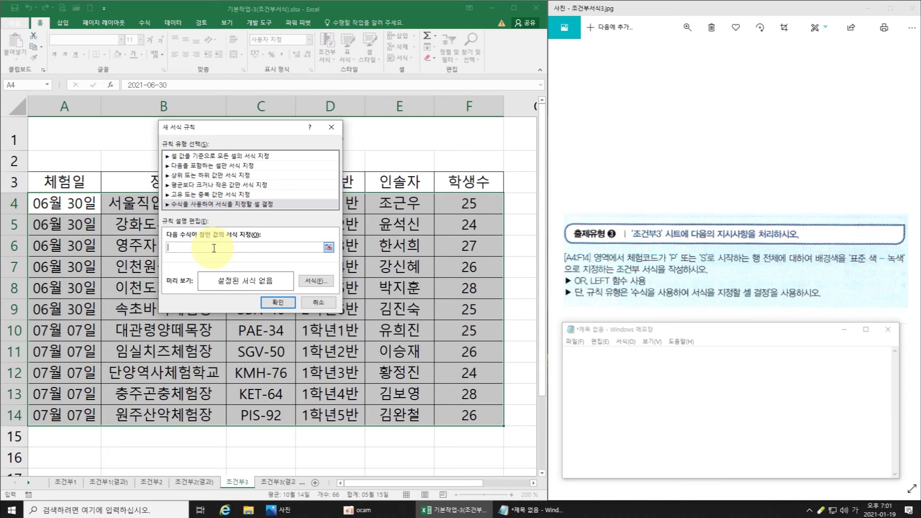
# Begin the rule's formula with =or(left( in English letters
pyautogui.write('=')
pyautogui.write('ㅐㄱ')
pyautogui.press('BackSpace')
pyautogui.press('BackSpace')
pyautogui.press('Hangul')
pyautogui.write('or')
pyautogui.write('(left(')
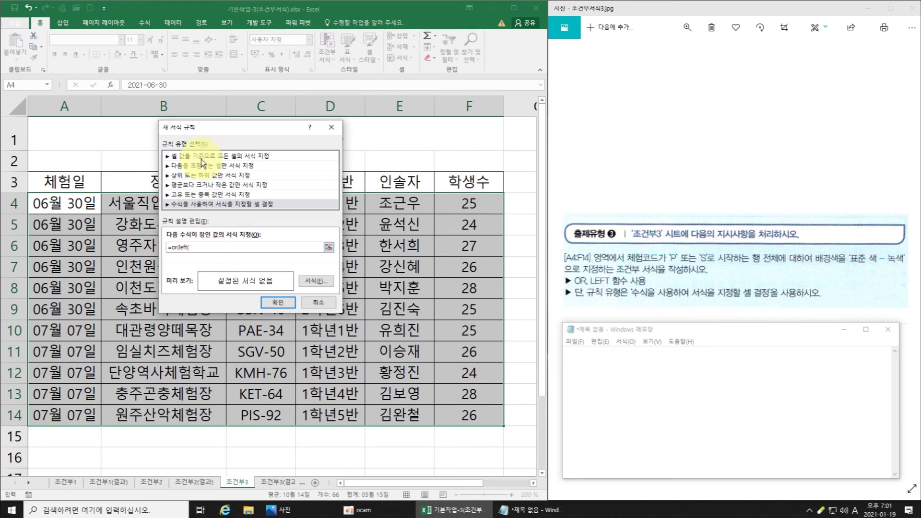
# Move the rule dialog off the 체험코드 column and complete the first OR argument as left($C4,1)="P", followed by a comma
pyautogui.moveTo(215, 126); pyautogui.dragTo(392, 139)
pyautogui.write('(')
pyautogui.click(266, 203)
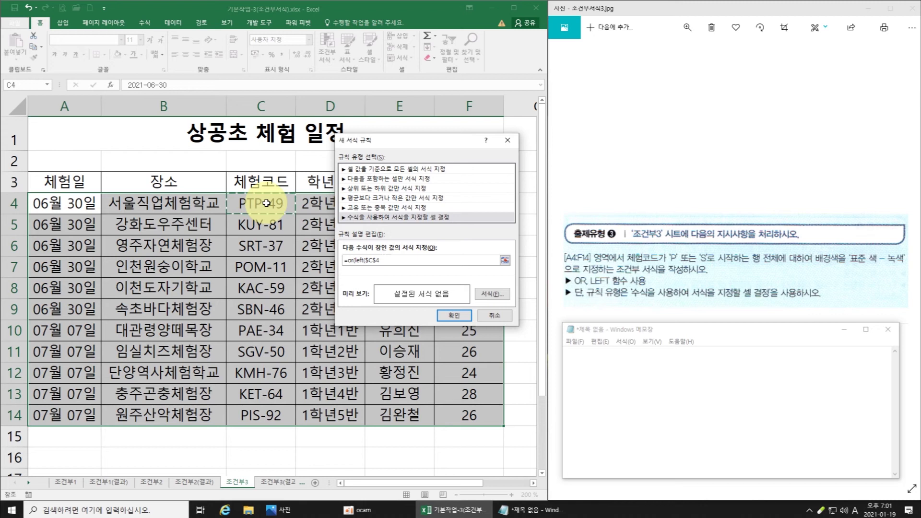
pyautogui.press('F4')
pyautogui.press('F4')
pyautogui.press('F4')
pyautogui.write(',1)="P",')
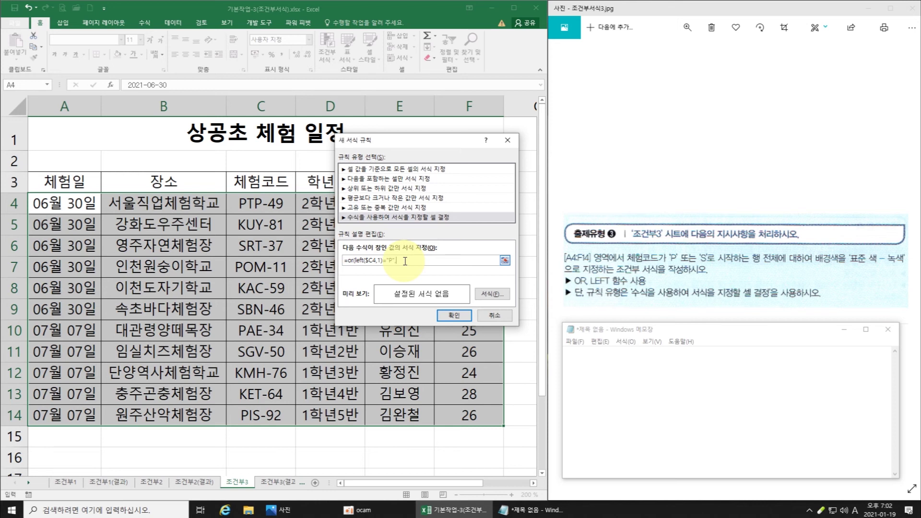
# Add left($C4,1)="S" as the second OR argument, locking only the column, and close the formula
pyautogui.write('ft')
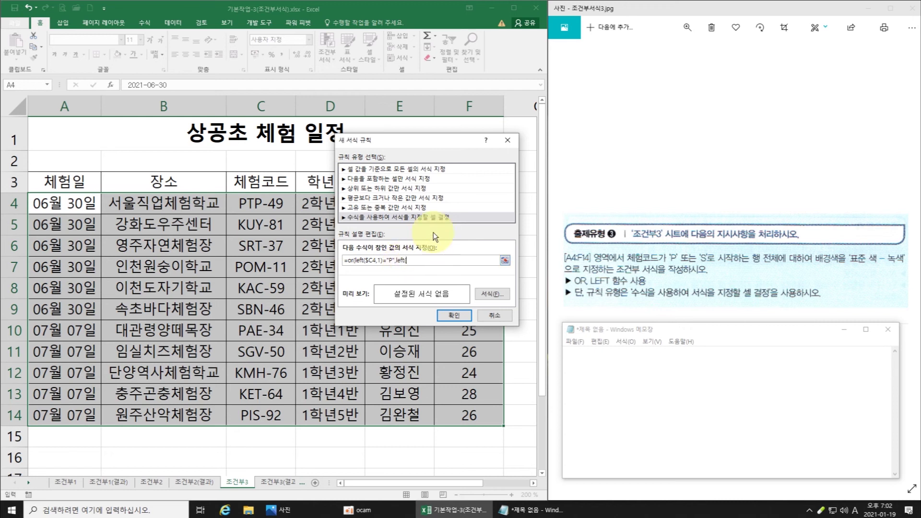
pyautogui.write('(')
pyautogui.click(264, 204)
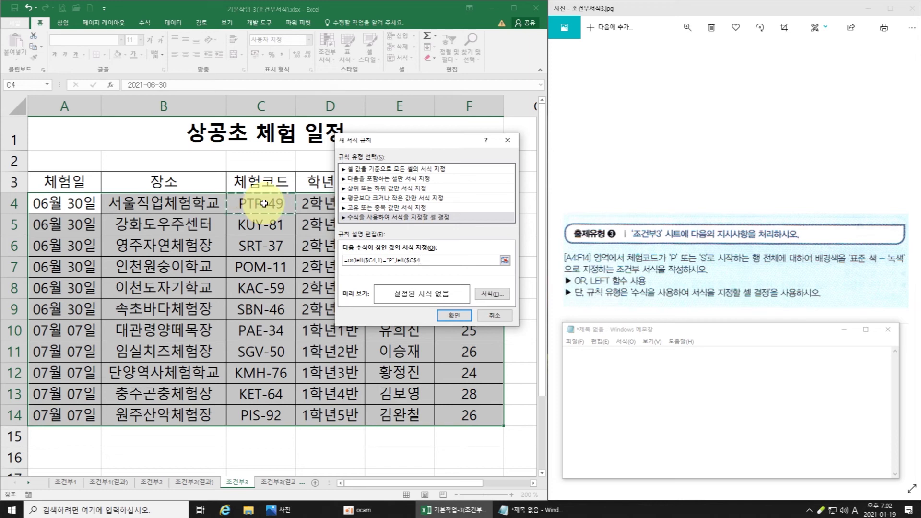
pyautogui.press('F4')
pyautogui.press('F4')
pyautogui.write(',1)="S")')
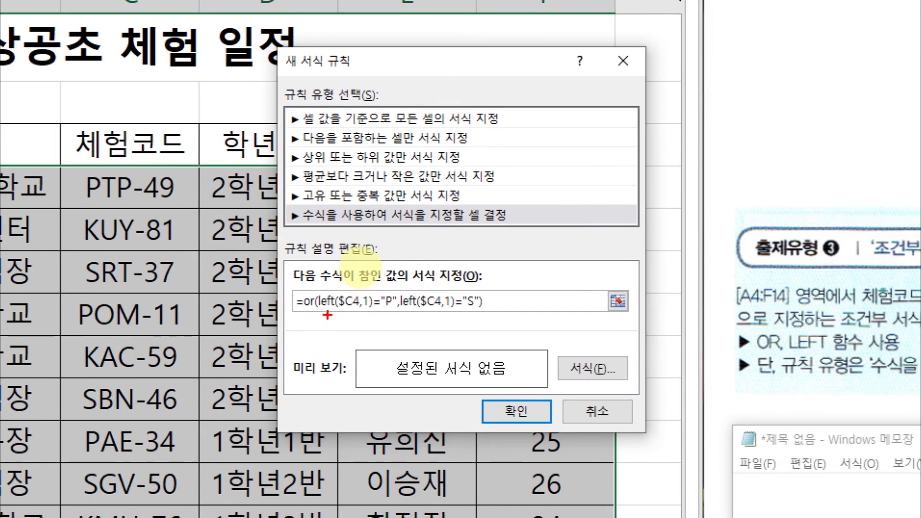
pyautogui.moveTo(318, 310); pyautogui.dragTo(484, 310)
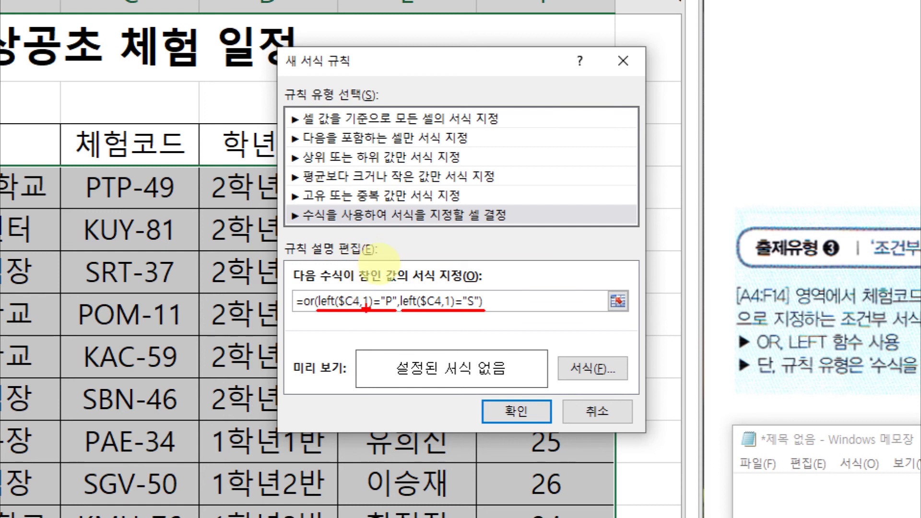
pyautogui.moveTo(389, 309); pyautogui.dragTo(400, 314)
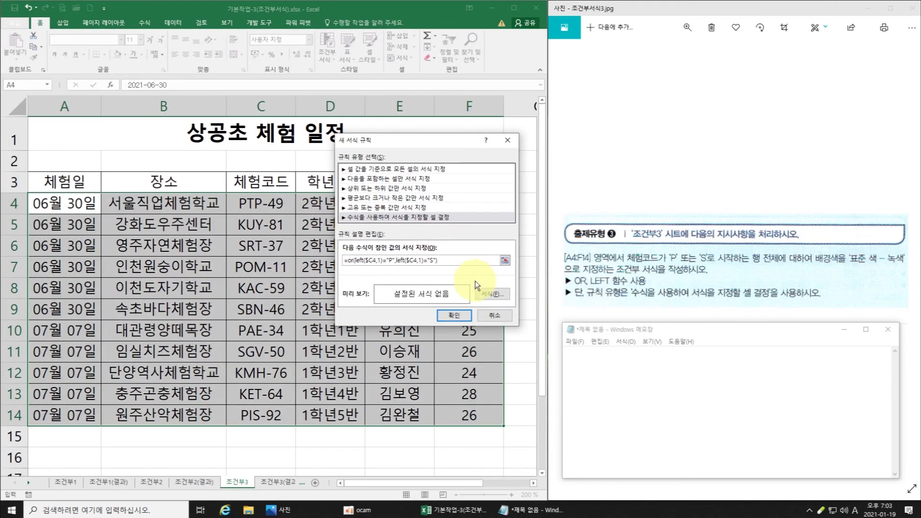
# Set the rule's background to standard green, apply it to the schedule rows and deselect the range
pyautogui.click(486, 291)
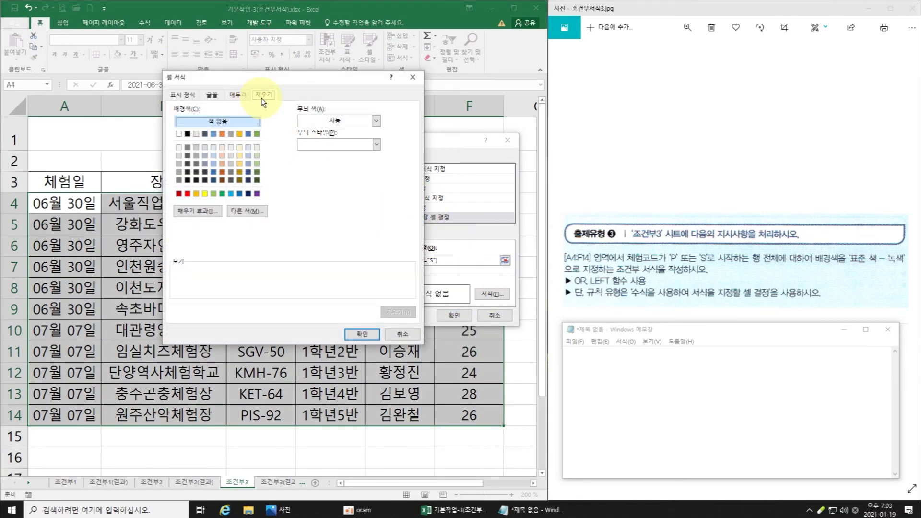
pyautogui.click(223, 194)
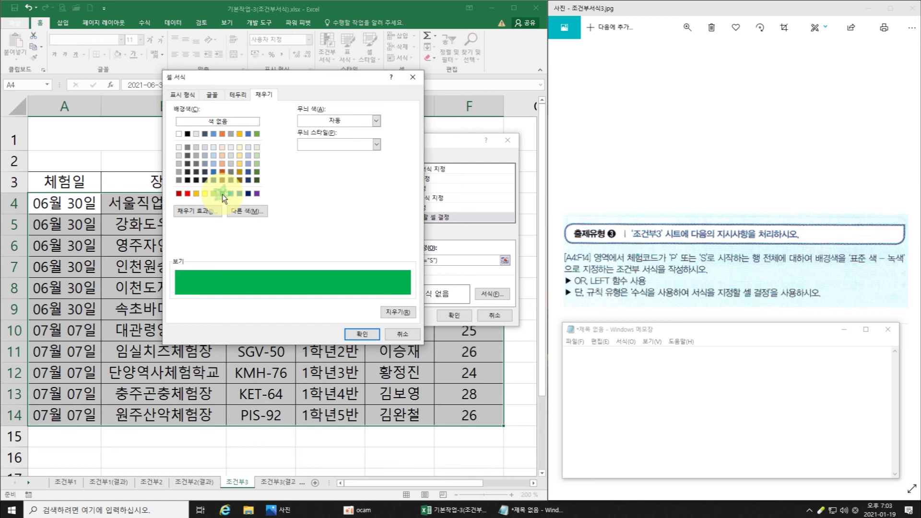
pyautogui.click(355, 333)
pyautogui.click(454, 315)
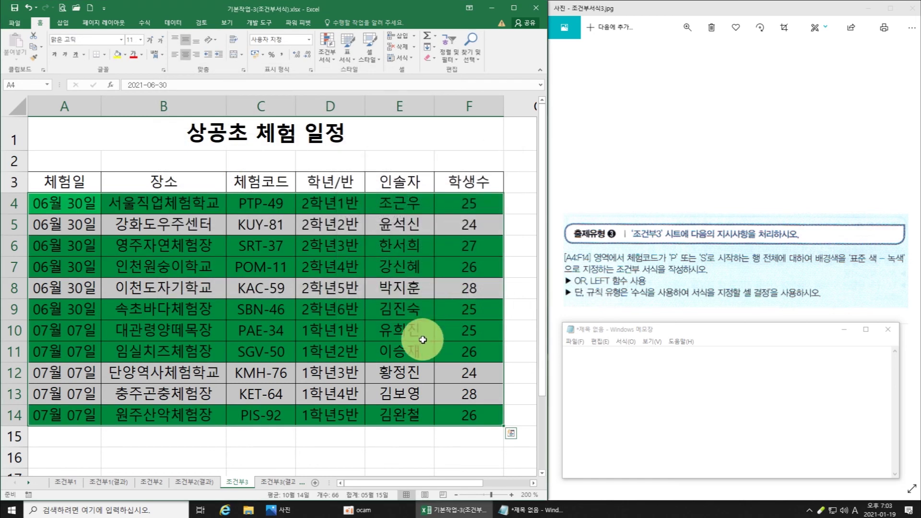
pyautogui.click(263, 235)
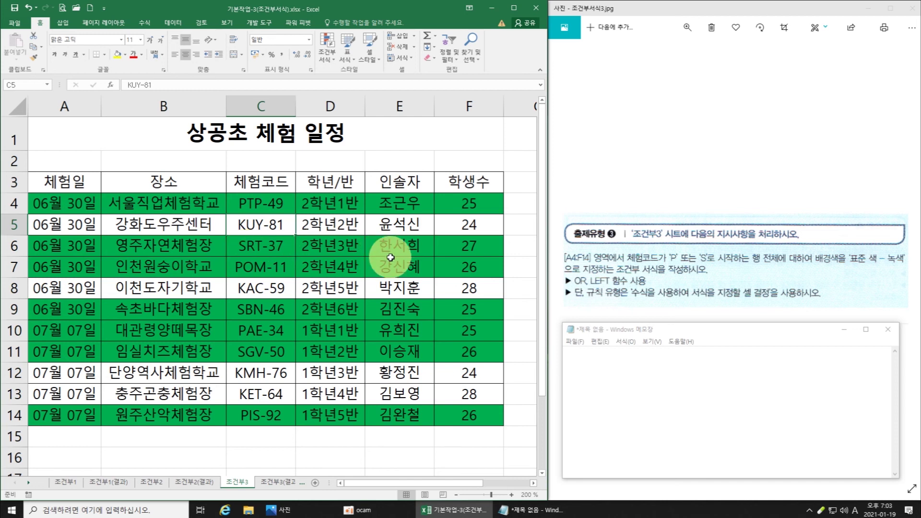
pyautogui.click(371, 270)
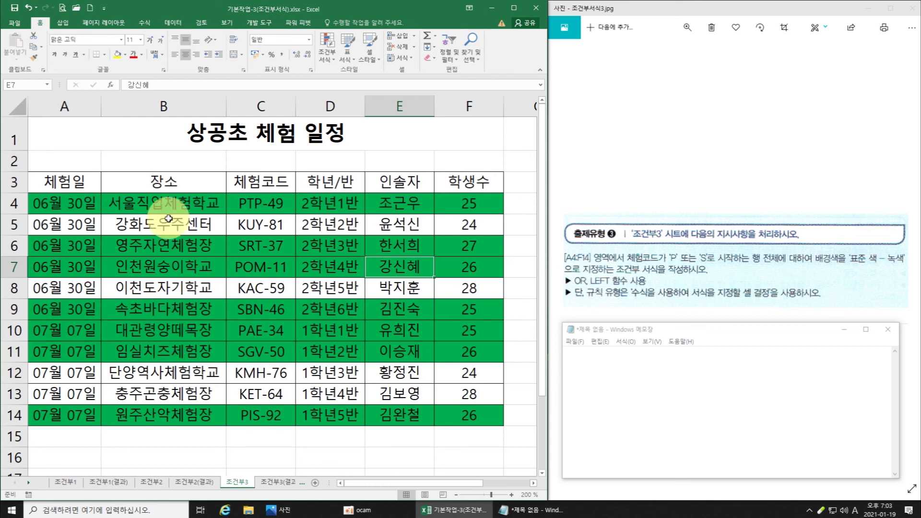
pyautogui.moveTo(91, 201); pyautogui.dragTo(489, 417)
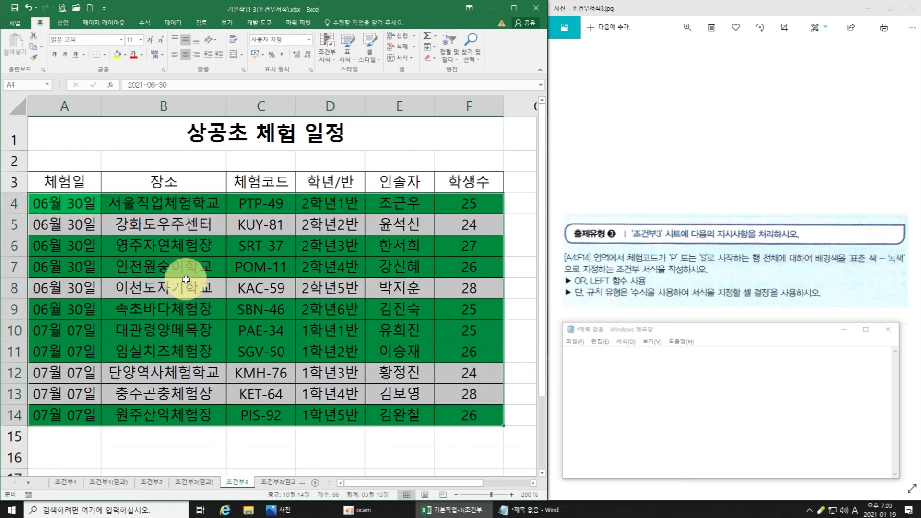
pyautogui.moveTo(185, 205); pyautogui.dragTo(188, 407)
pyautogui.click(333, 61)
pyautogui.click(187, 286)
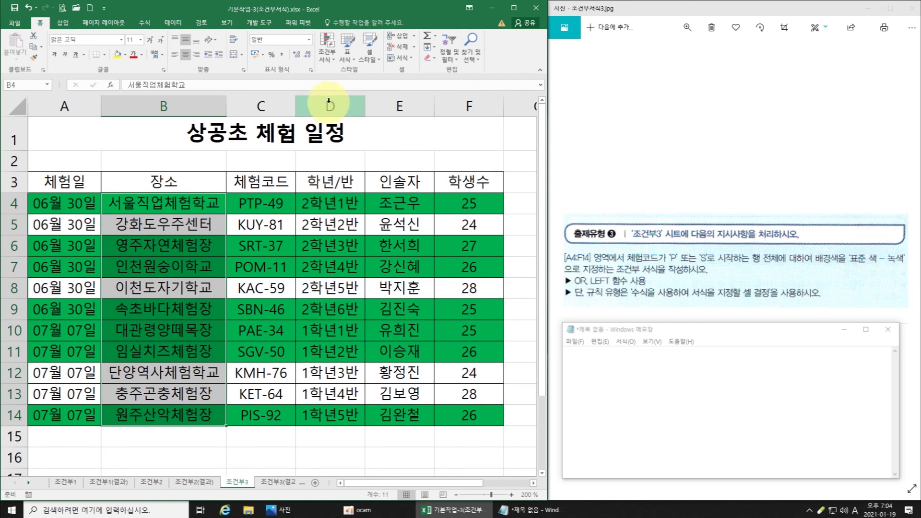
pyautogui.click(330, 55)
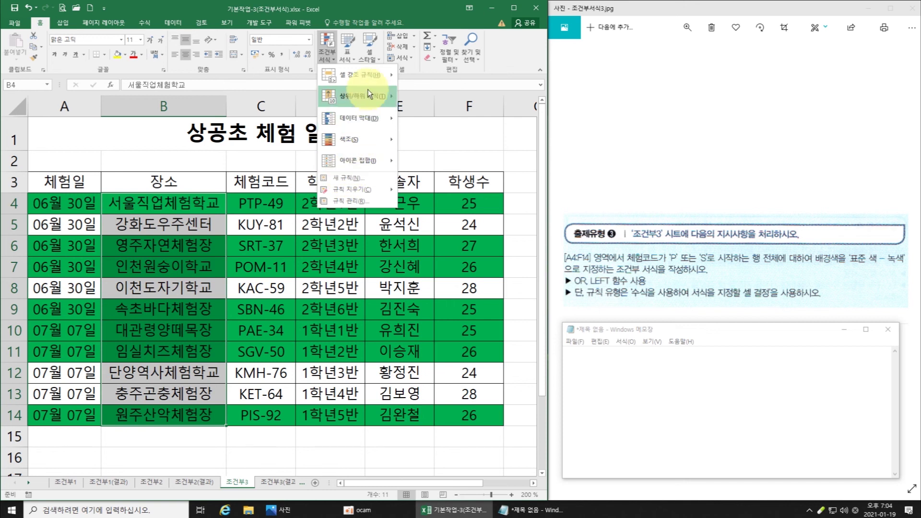
pyautogui.moveTo(371, 76)
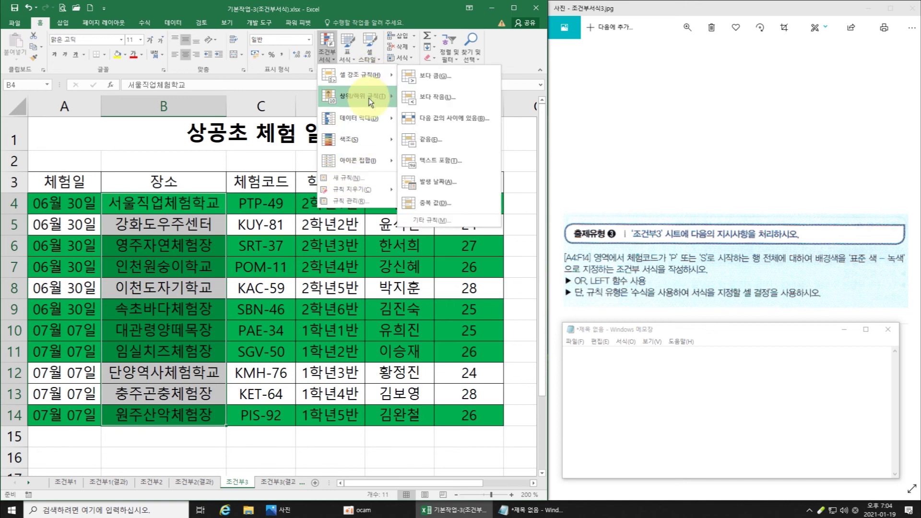
pyautogui.moveTo(368, 98)
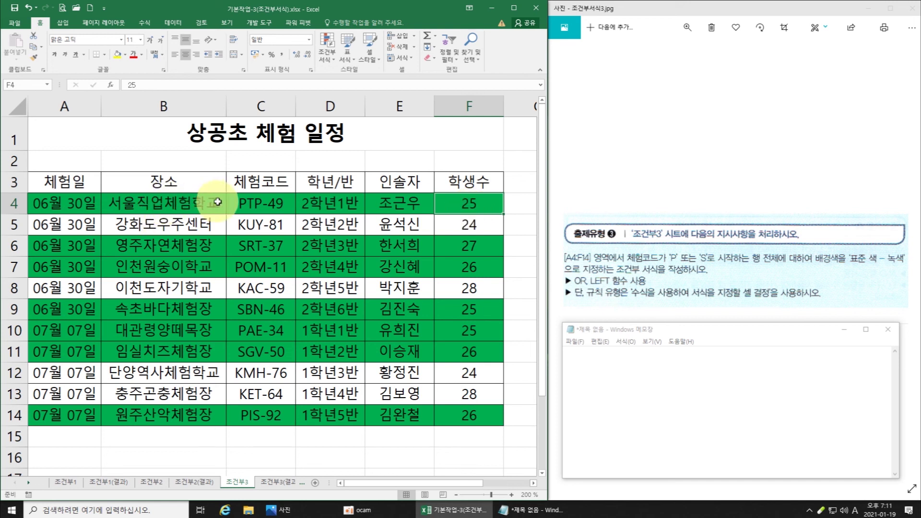
# Switch to Notepad and write the practice note "셀강조규칙 학생수 25초과", with a space before 25
pyautogui.click(596, 369)
pyautogui.write('셀강')
pyautogui.write('조규치')
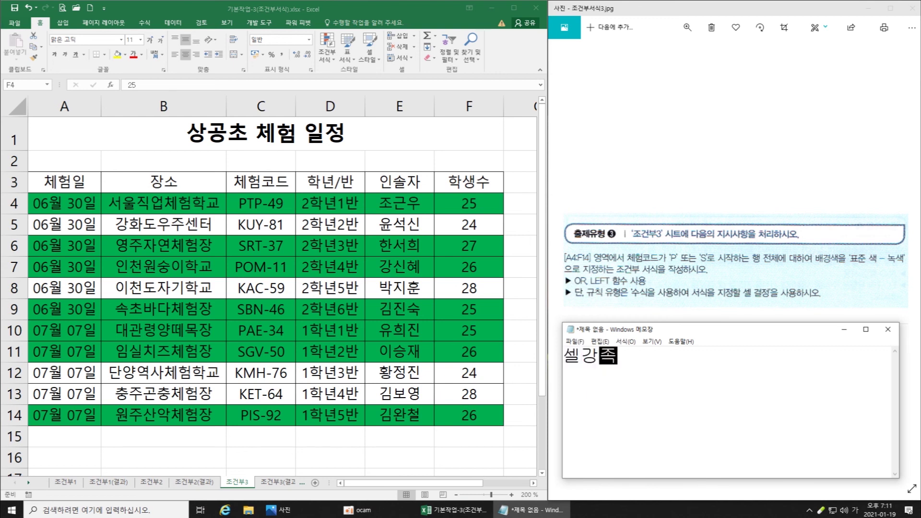
pyautogui.write('ㄱ')
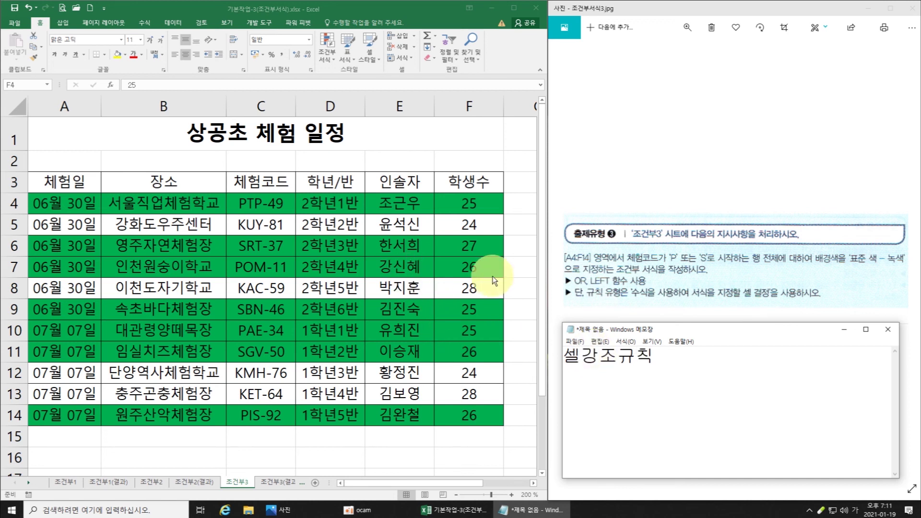
pyautogui.write(' 학생수')
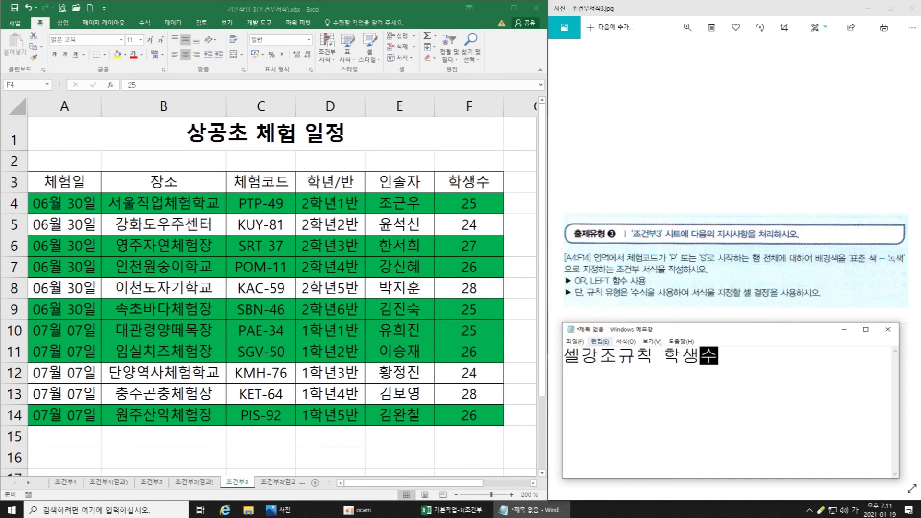
pyautogui.write('25초과')
pyautogui.click(717, 355)
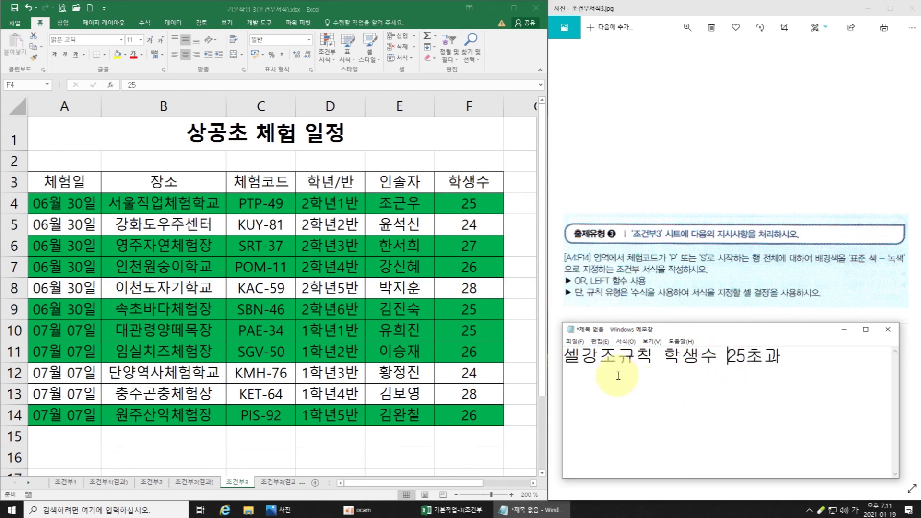
# In Excel, start a Greater Than (보다 큼) highlight rule on the 학생수 values F4:F14 with 25 as the threshold
pyautogui.moveTo(467, 199); pyautogui.dragTo(473, 412)
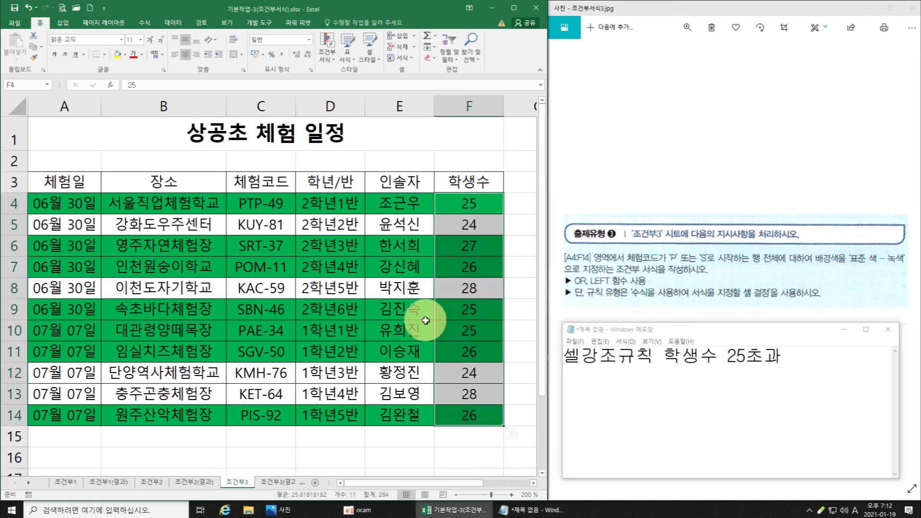
pyautogui.click(328, 54)
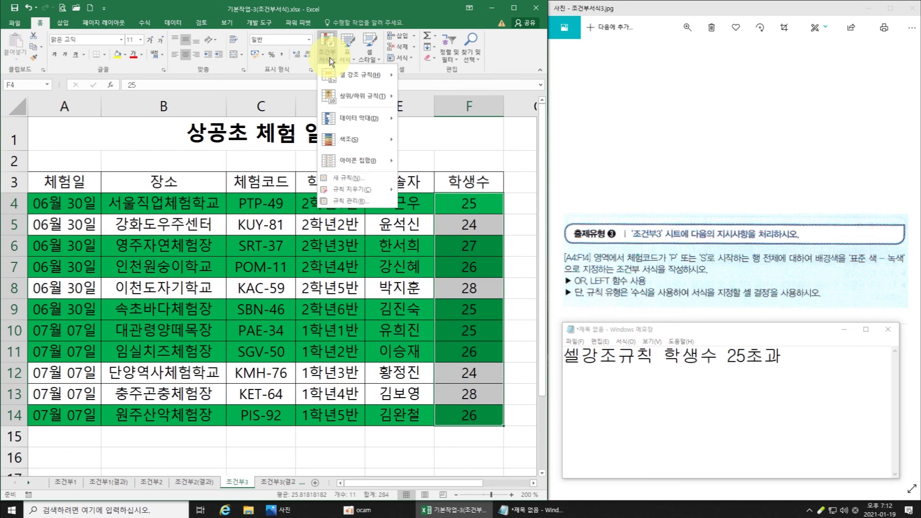
pyautogui.moveTo(358, 73)
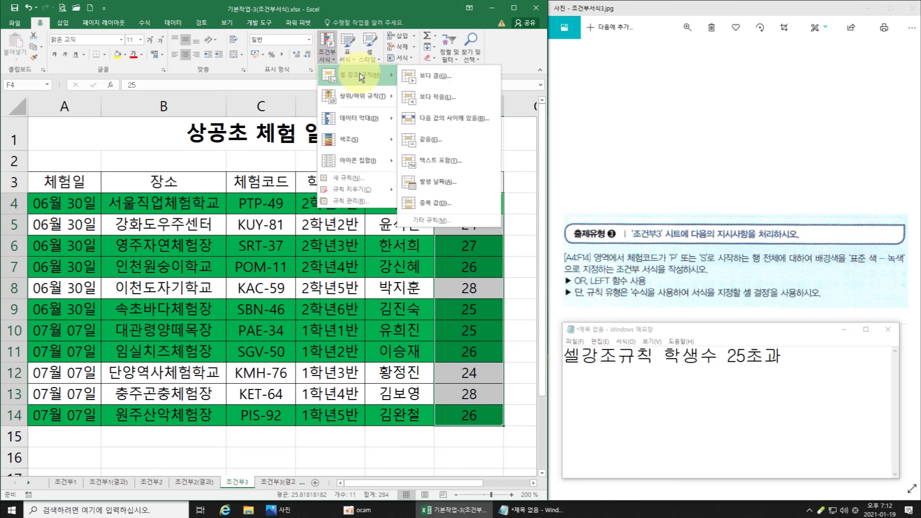
pyautogui.click(438, 76)
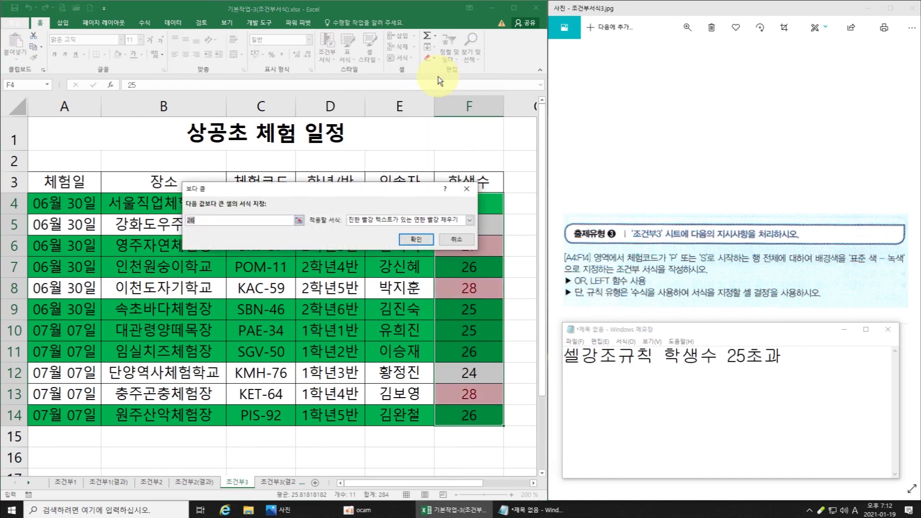
pyautogui.write('25')
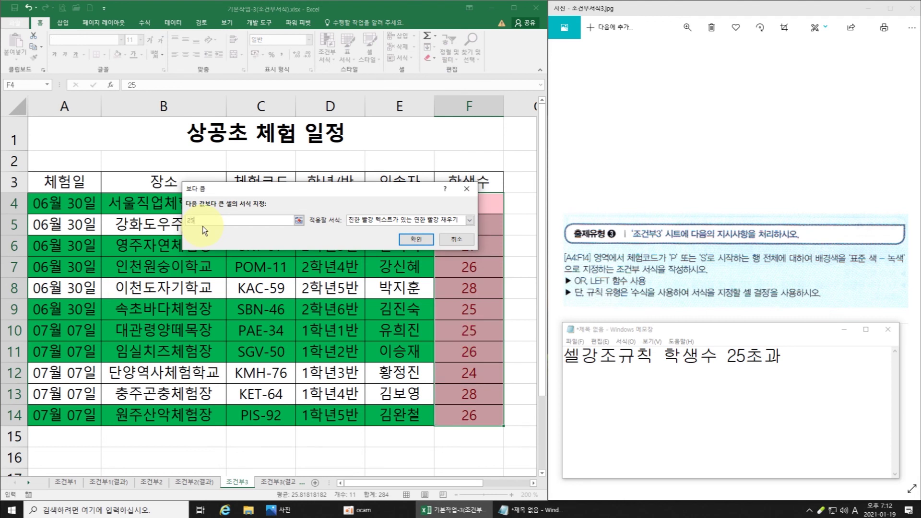
# Try a custom format for the rule, looking through its font and fill settings without choosing a colour
pyautogui.click(469, 220)
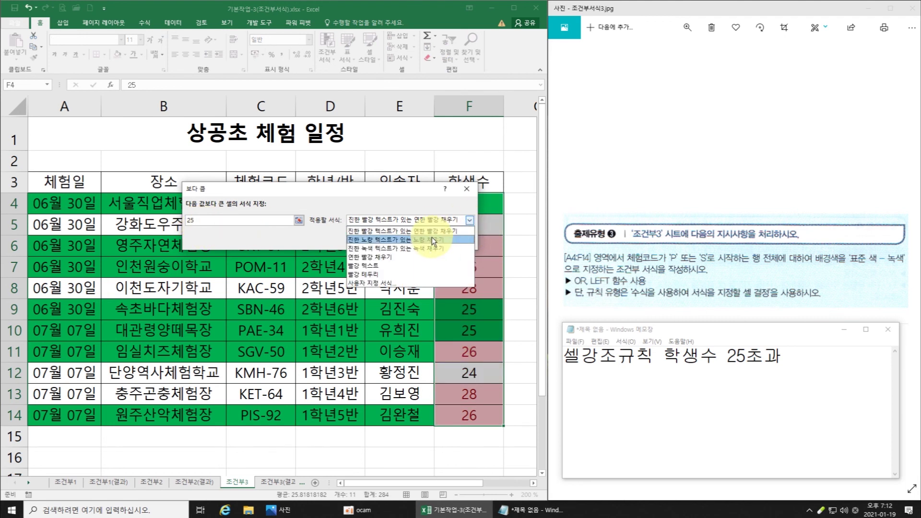
pyautogui.click(394, 287)
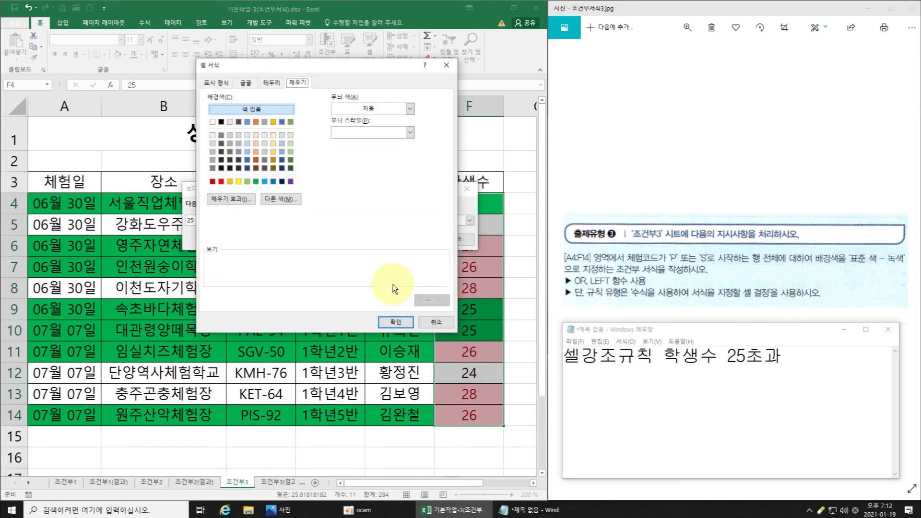
pyautogui.click(243, 80)
pyautogui.click(297, 83)
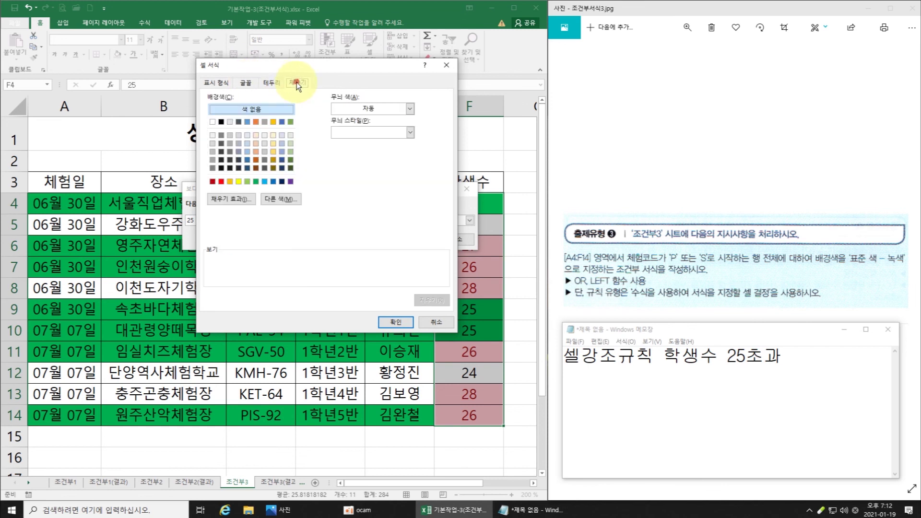
pyautogui.click(396, 321)
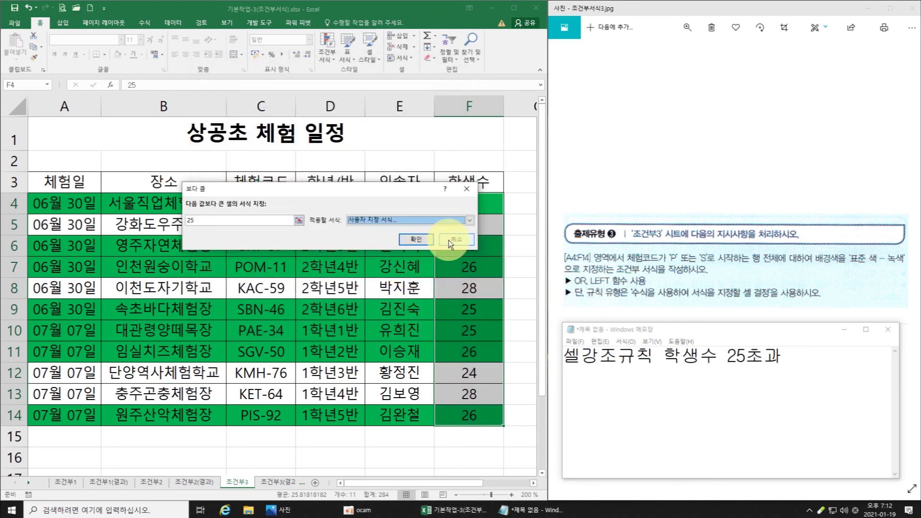
# Choose light red fill with dark red text as the rule's format and apply the rule
pyautogui.click(447, 220)
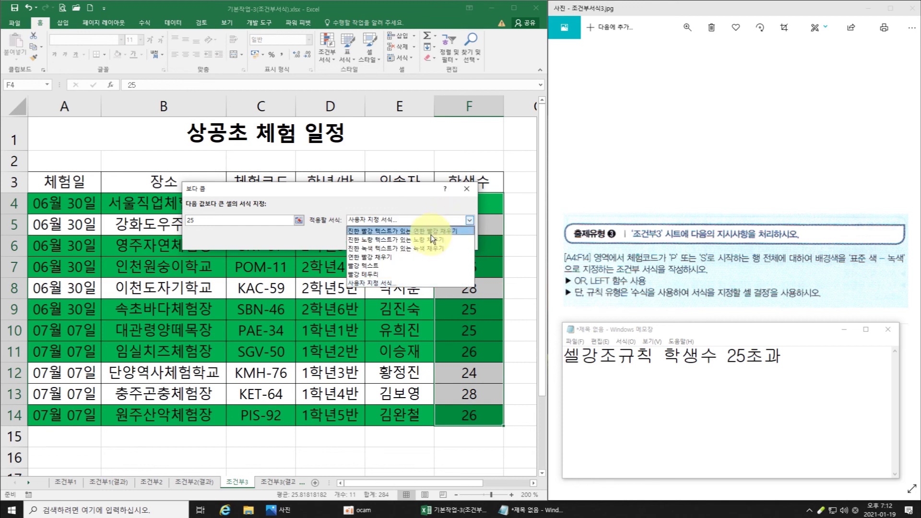
pyautogui.click(432, 232)
pyautogui.click(427, 240)
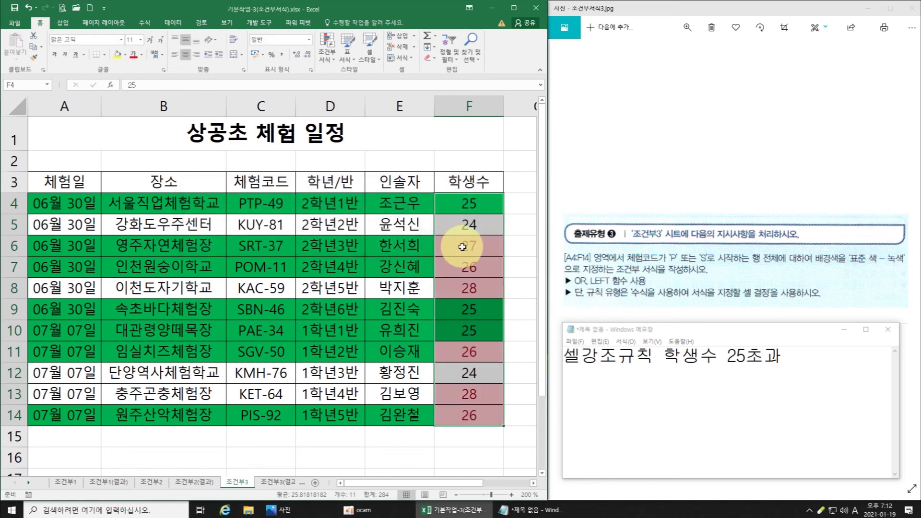
pyautogui.click(334, 46)
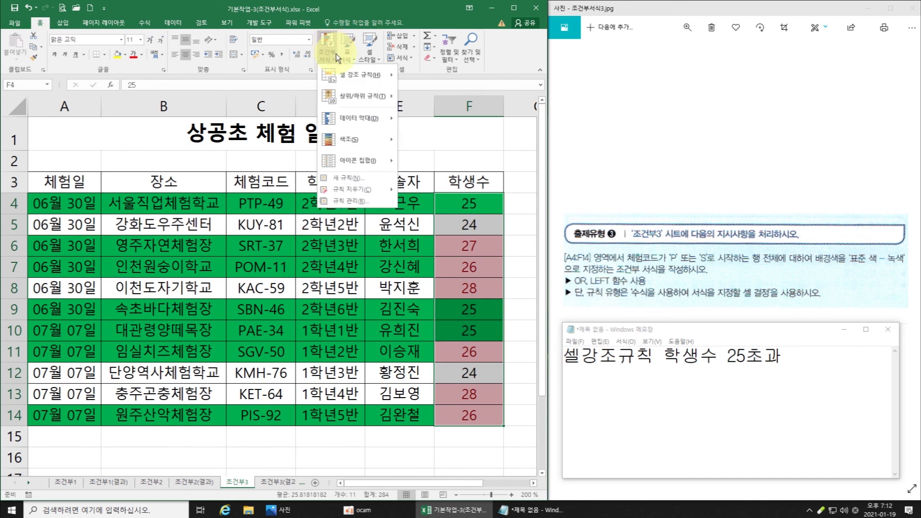
pyautogui.moveTo(358, 93)
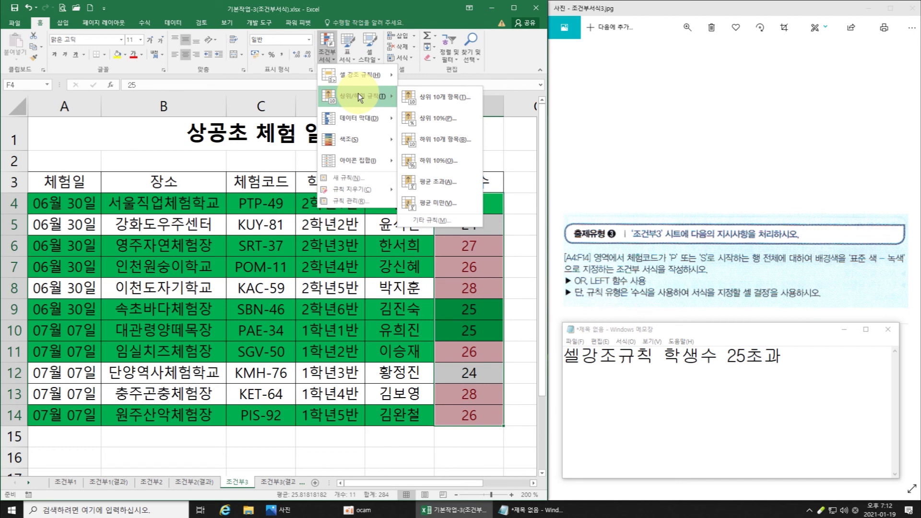
pyautogui.click(379, 213)
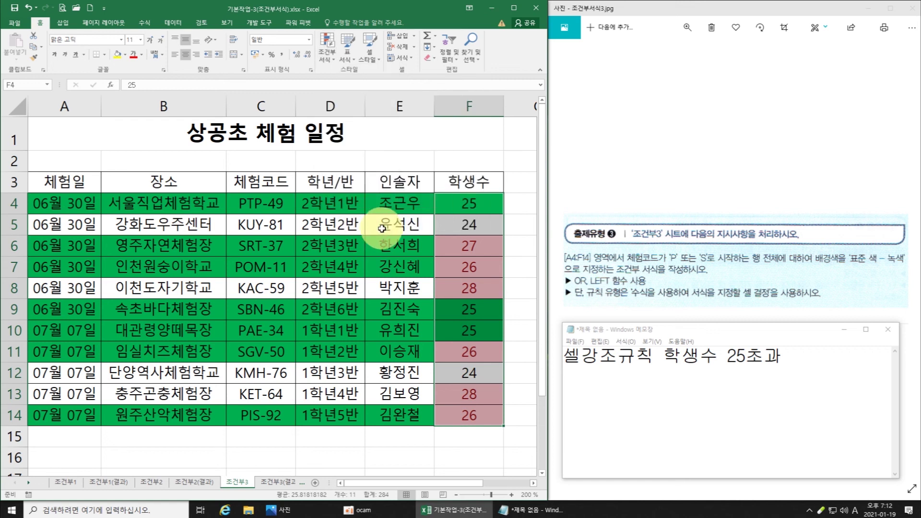